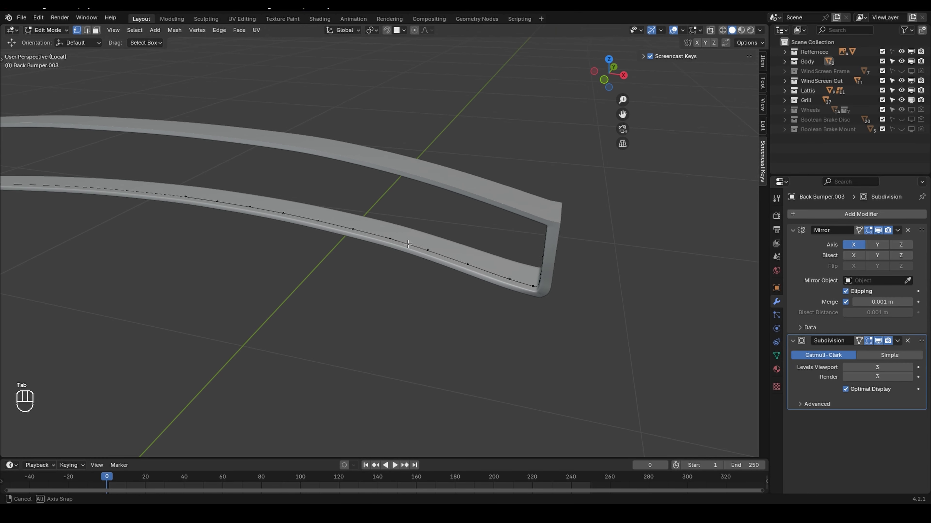
Dissolve the surplus vertices around the lower outer corner of the bumper outline.
key(KP_Divide)
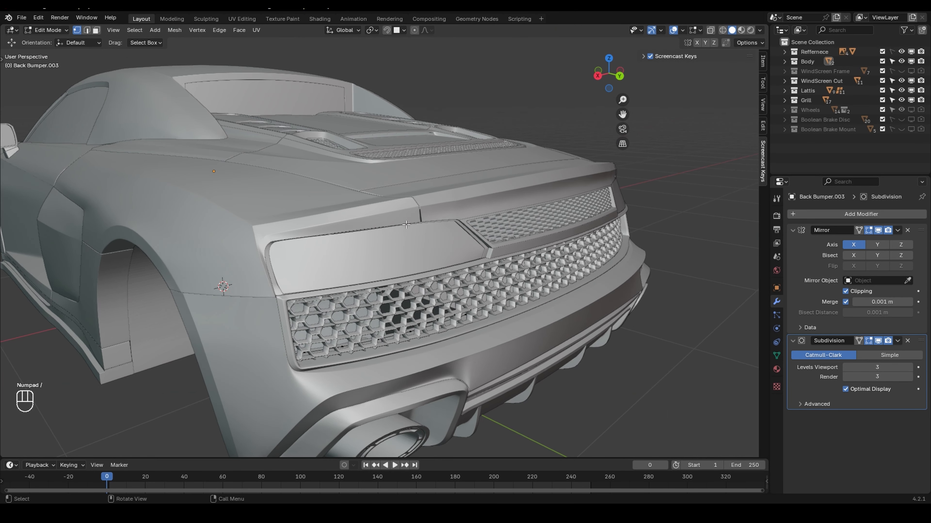
key(KP_Divide)
scroll(282, 259, up, 4)
shift+middle_drag(162, 273, 318, 226)
click(238, 242)
key(ctrl+x)
click(247, 263)
middle_drag(258, 258, 206, 258)
key(ctrl+x)
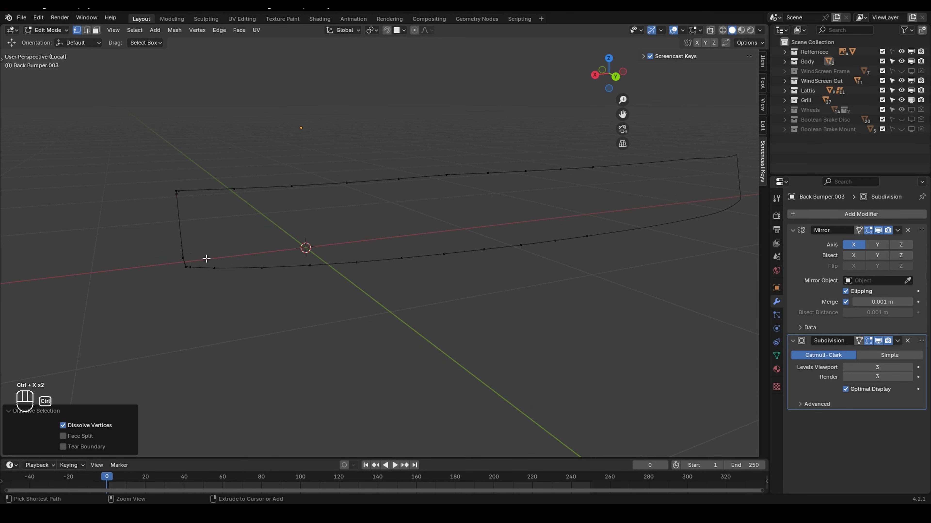
click(191, 260)
key(ctrl+x)
click(192, 267)
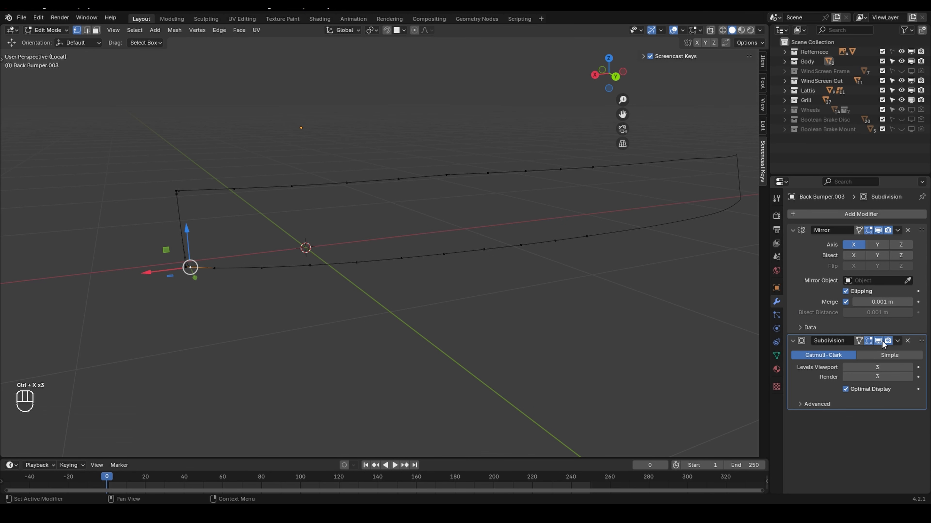
Turn off the Subdivision modifier's viewport display and slide the vertex above the lower outer corner along the end edge, factor about 0.375.
click(878, 340)
scroll(171, 238, up, 2)
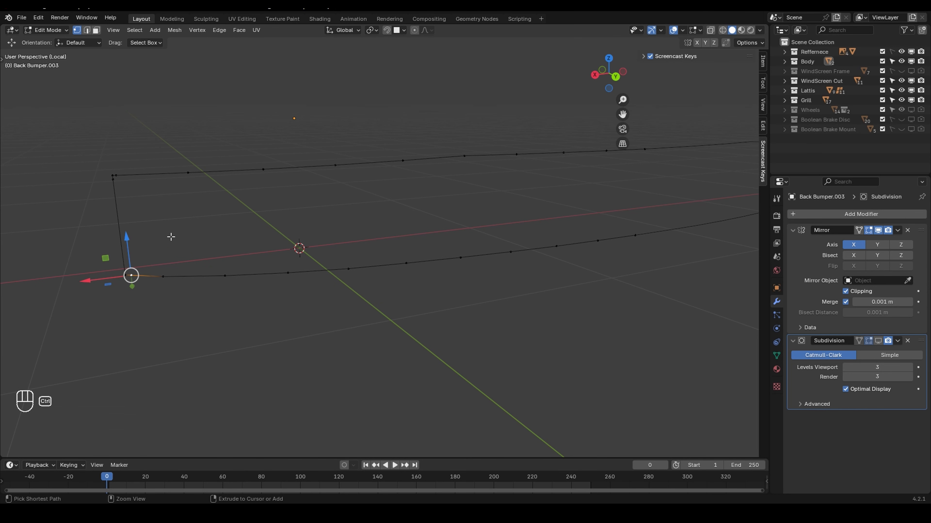
key(g)
key(g)
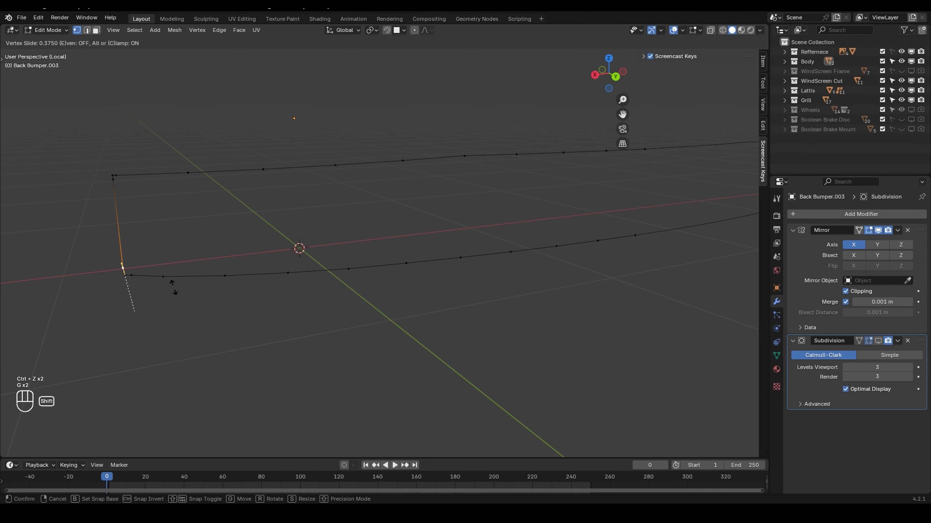
click(174, 287)
Dissolve one vertex of the lower edge and space that edge's remaining vertices evenly with LoopTools Space.
middle_drag(170, 270, 189, 266)
middle_drag(355, 231, 425, 235)
click(99, 195)
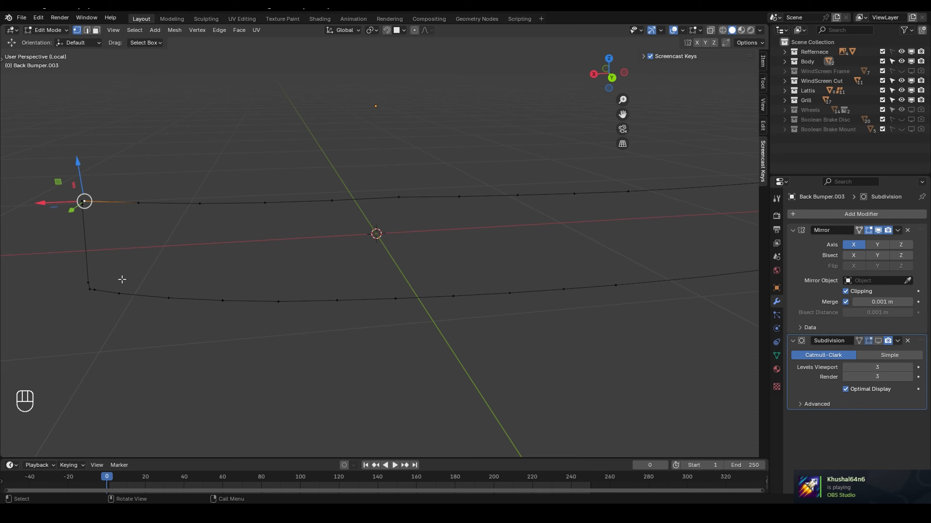
click(85, 270)
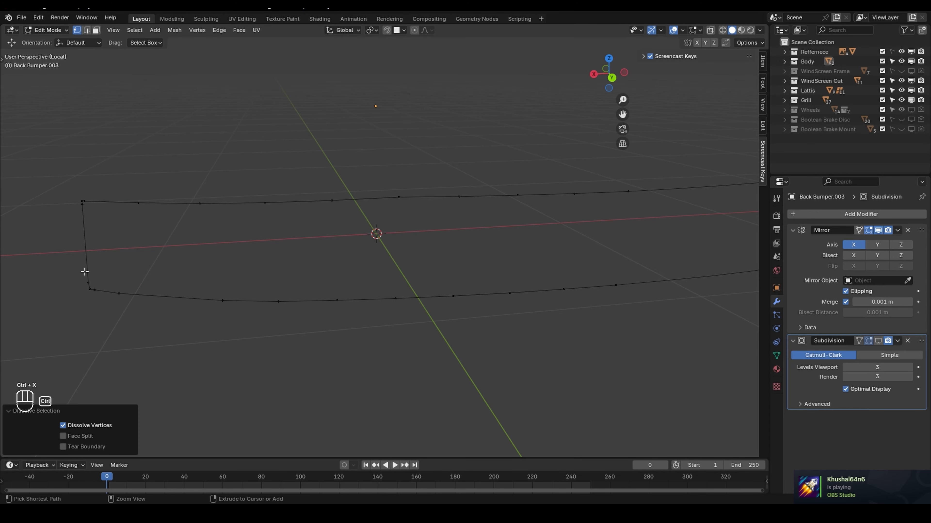
click(95, 289)
ctrl+click(616, 285)
right_click(256, 129)
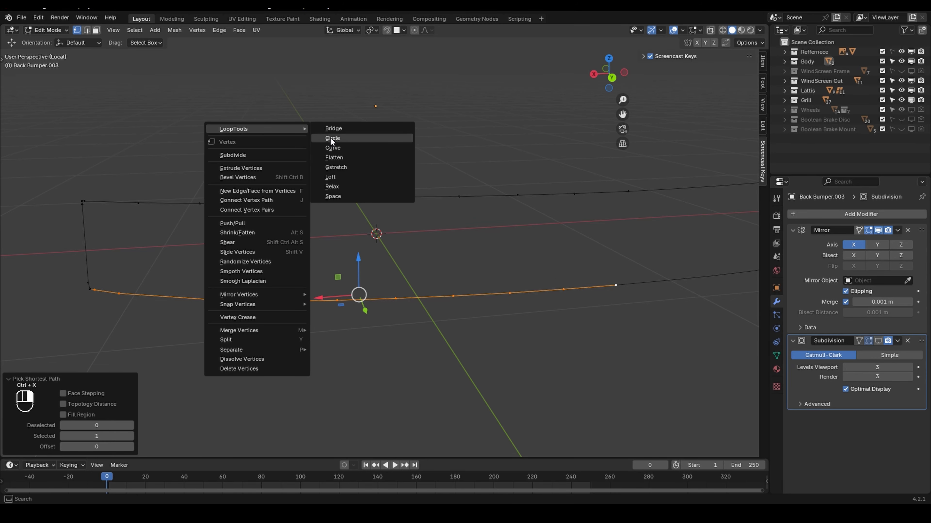
click(371, 193)
Slide the upper outer corner vertex slightly inward and space the upper edge's vertices evenly with LoopTools Space.
click(94, 204)
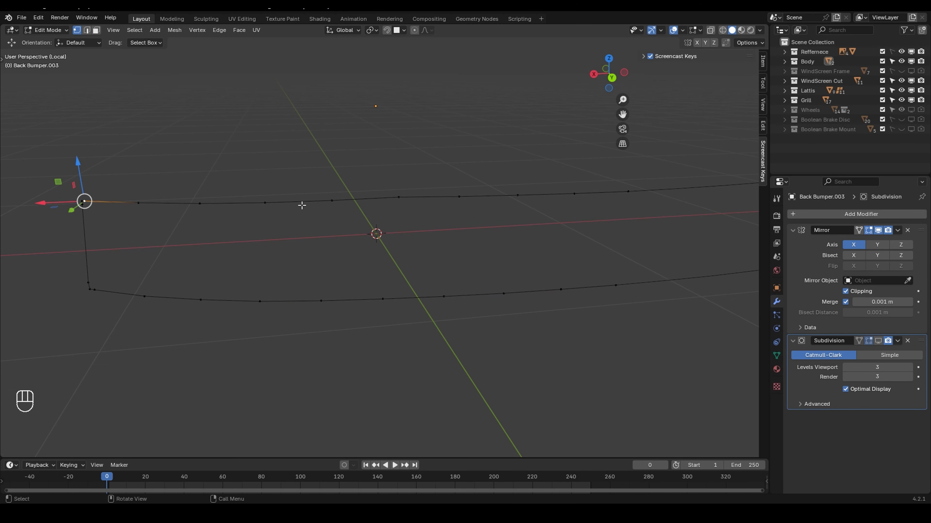
key(g)
key(g)
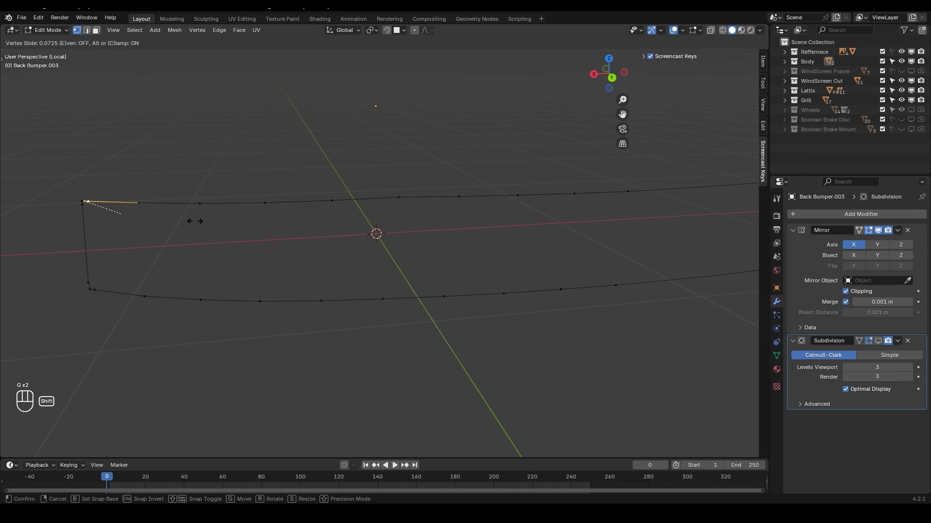
click(204, 223)
ctrl+click(628, 192)
right_click(239, 112)
mouse_move(256, 112)
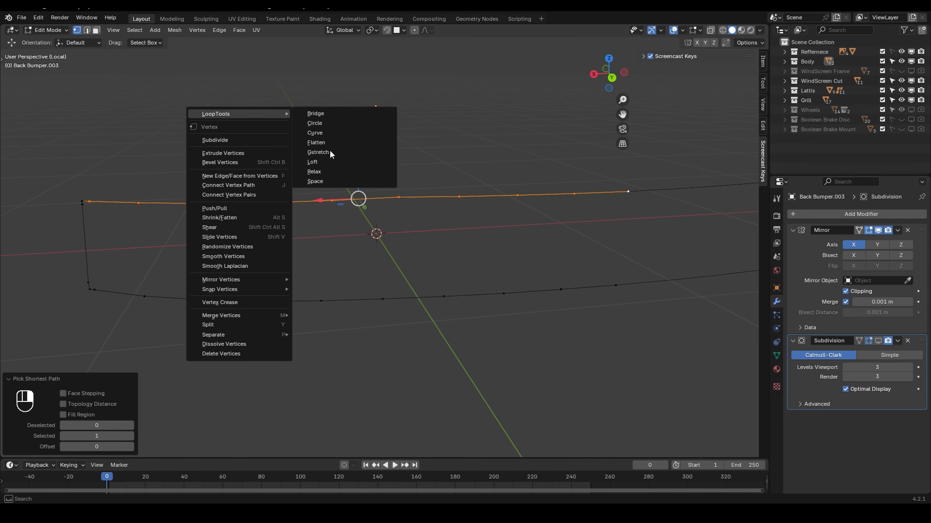
click(341, 183)
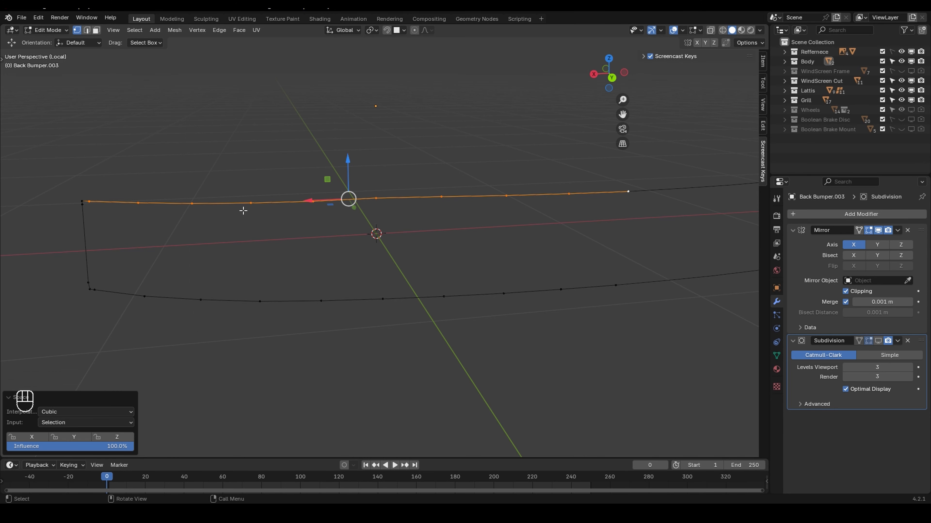
Fill the area between the matching upper and lower vertex rows with a strip of quad faces.
click(569, 198)
shift+click(562, 292)
shift+click(507, 200)
shift+click(512, 289)
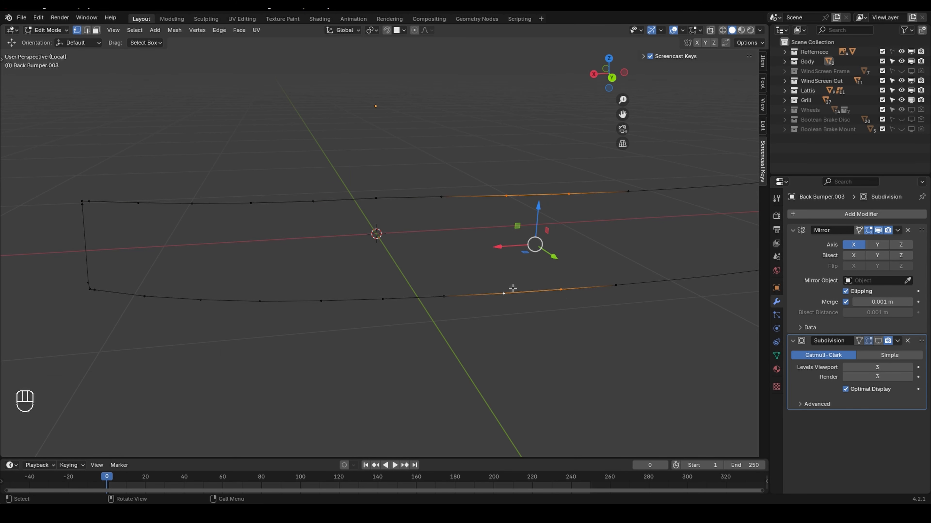
key(f)
click(506, 197)
shift+click(503, 303)
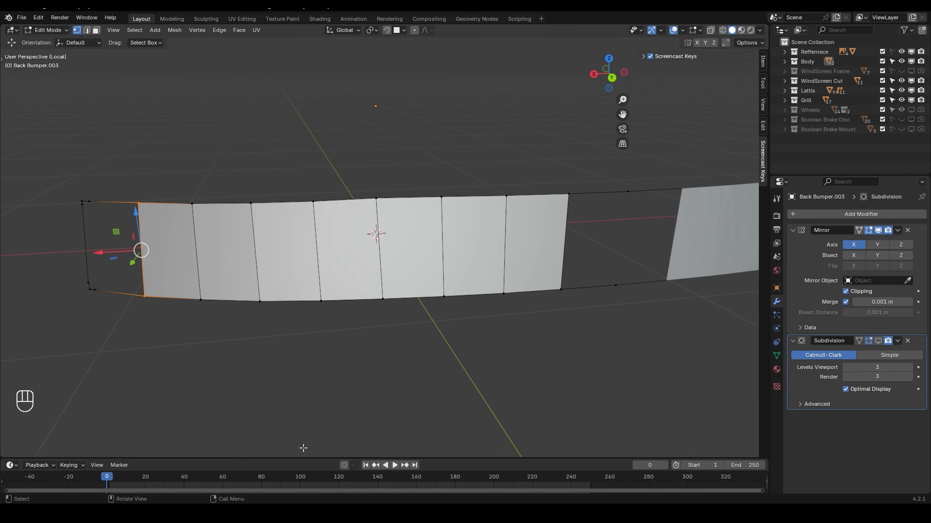
Try adding two lengthwise loop cuts to the face strip, one near its upper edge (factor 0.905) and one near its lower edge.
shift+middle_drag(186, 353, 350, 356)
scroll(394, 317, up, 3)
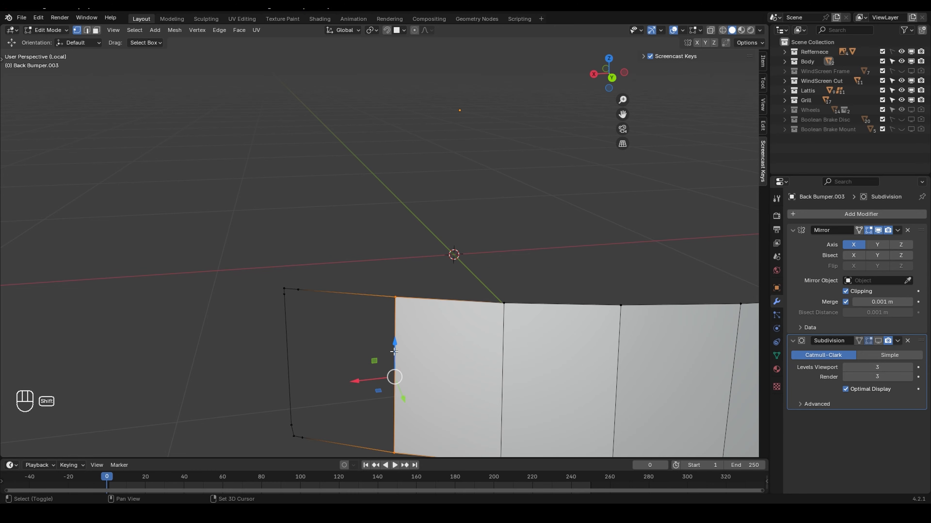
shift+middle_drag(381, 322, 233, 149)
key(ctrl+r)
drag(252, 205, 251, 104)
key(ctrl+r)
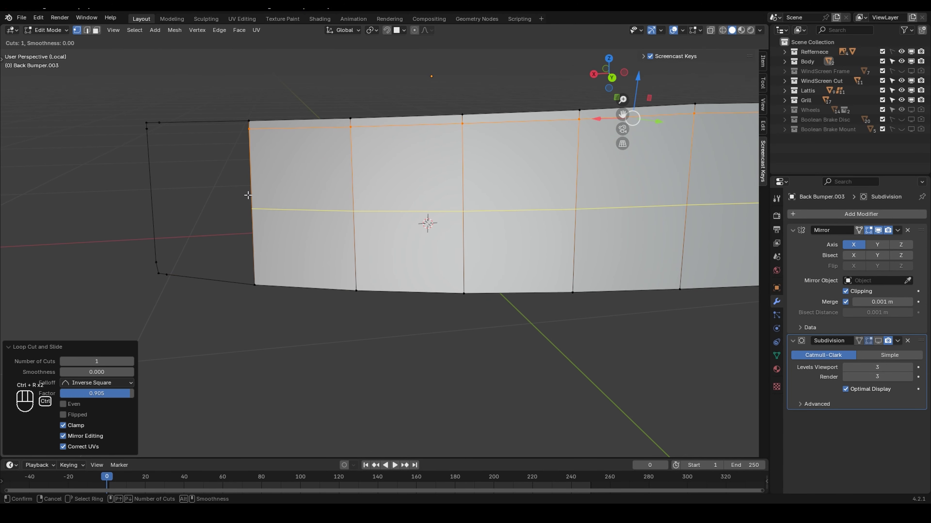
drag(252, 209, 265, 267)
click(266, 265)
Extend the strip with one more full-height face toward the outer end, leaving only the narrow end gap open.
click(249, 129)
middle_drag(272, 341, 293, 349)
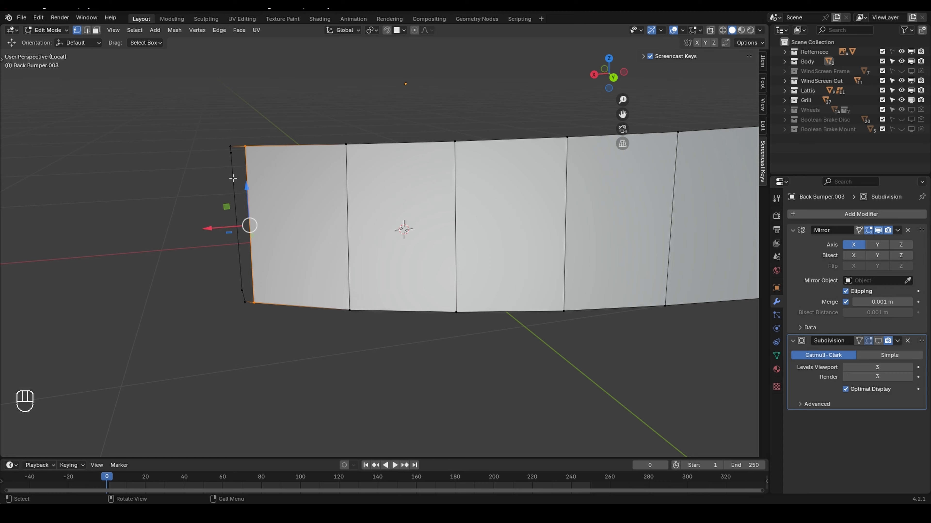
middle_drag(233, 179, 242, 172)
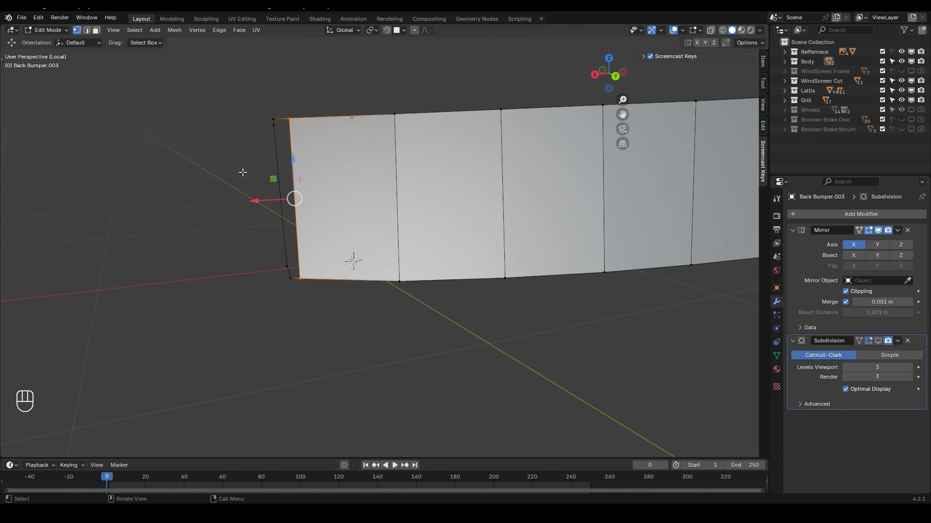
Cut support loops along the extended strip close to its upper and lower edges.
key(ctrl+r)
drag(295, 180, 295, 163)
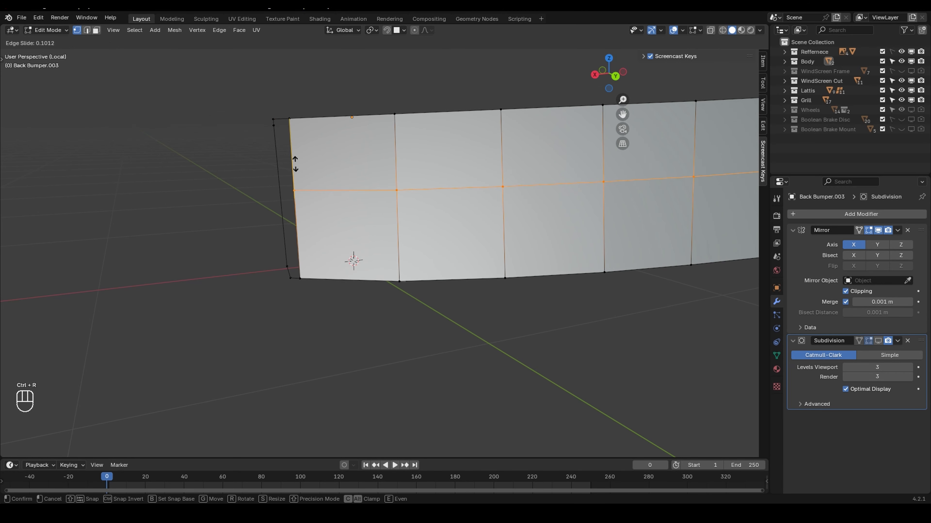
click(293, 102)
key(ctrl+r)
drag(305, 205, 308, 272)
Fill the narrow gap between the strip and the outer end edge with faces.
click(292, 116)
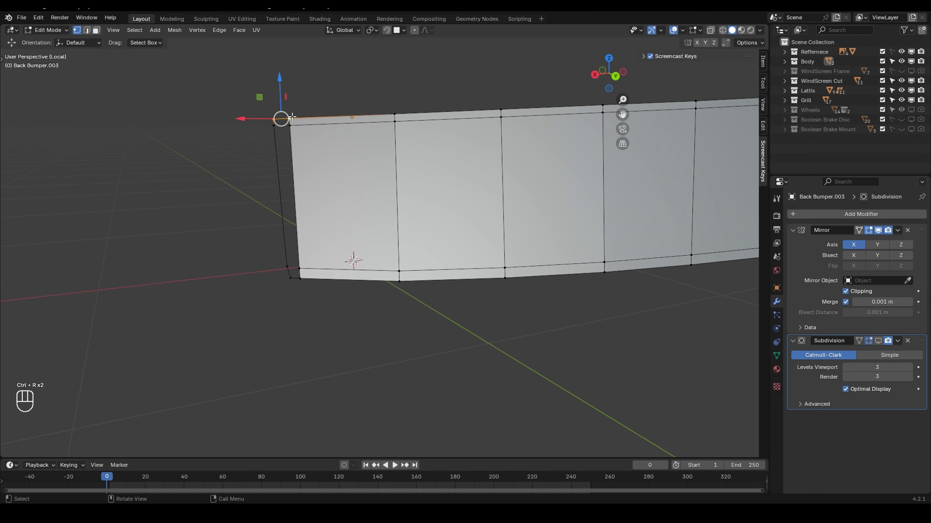
shift+click(305, 128)
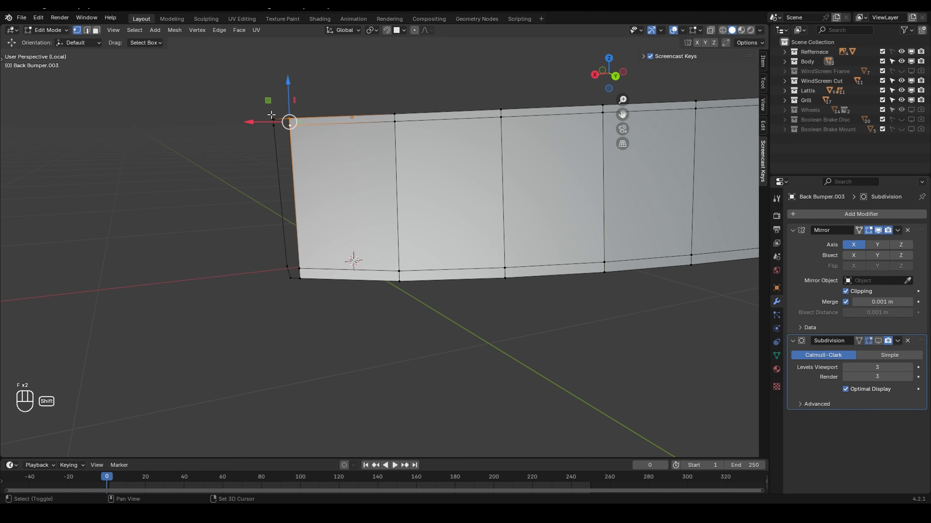
key(f)
key(f)
key(f)
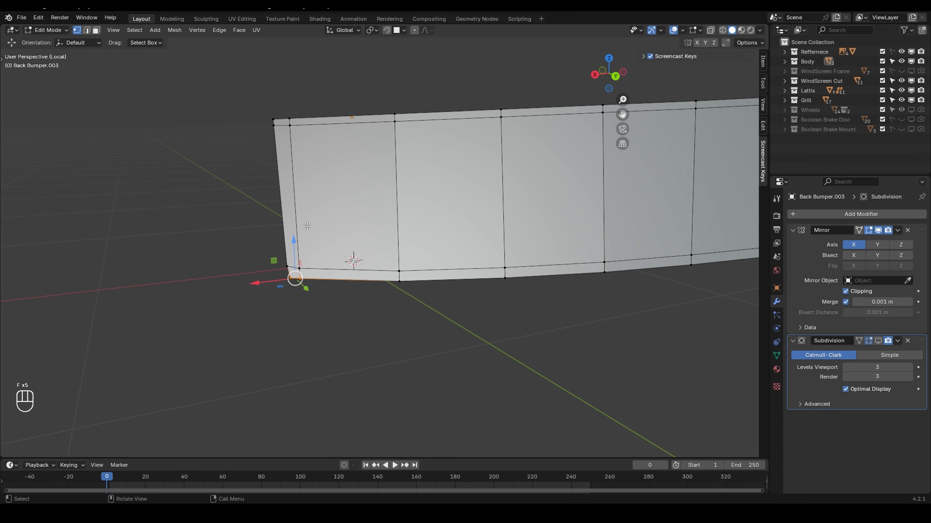
Shift the lower outer corner vertex slightly along X and slide the vertex above it along the end edge by a factor of 0.123.
middle_drag(307, 226, 314, 248)
scroll(319, 249, up, 1)
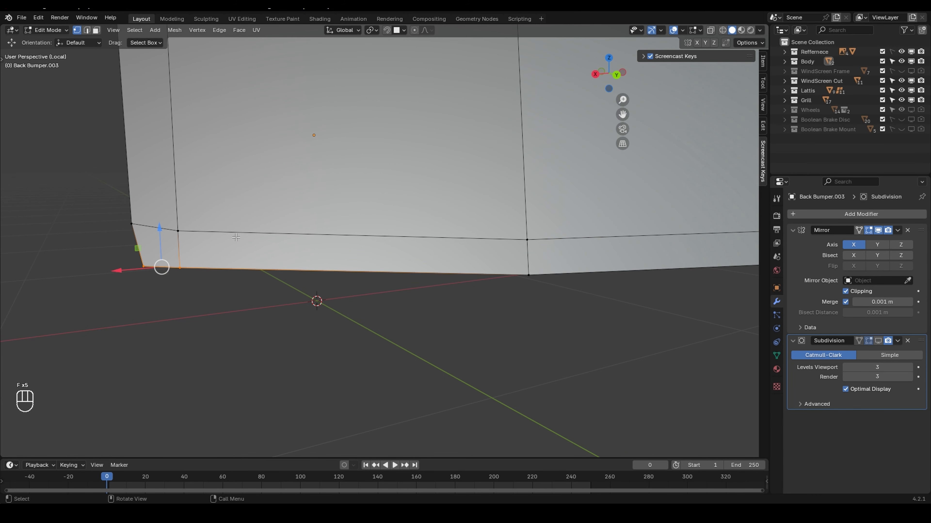
shift+middle_drag(196, 221, 208, 220)
click(273, 256)
key(g)
key(x)
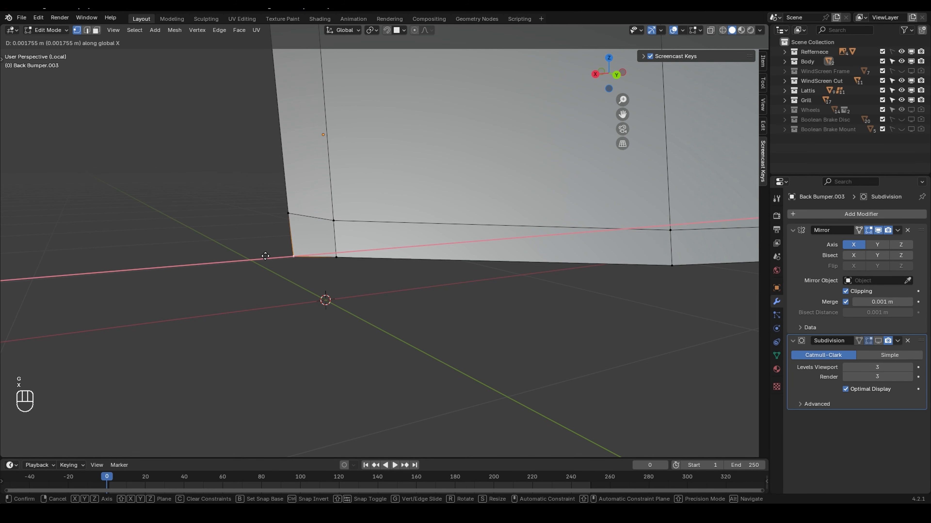
click(265, 256)
key(g)
key(g)
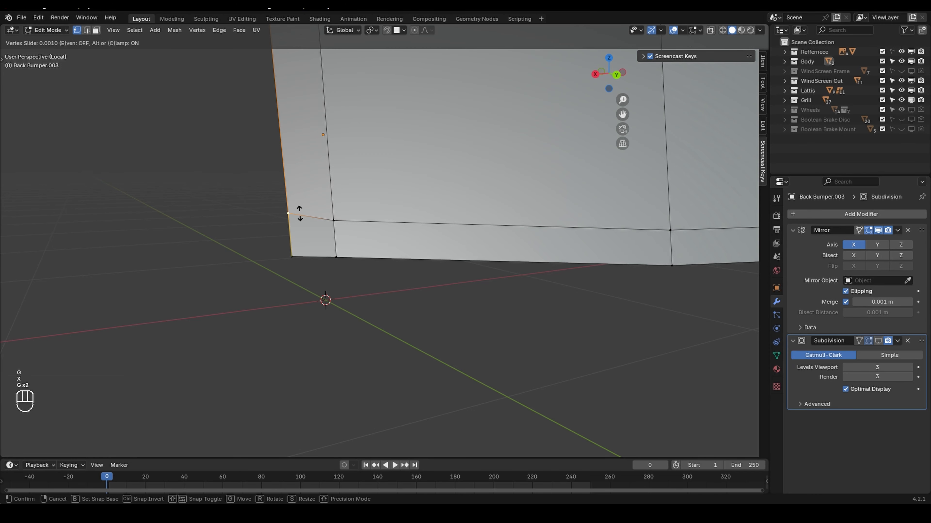
click(300, 219)
Undo the corner vertex adjustments, the narrow end faces and both support loops.
scroll(318, 195, down, 10)
middle_drag(347, 204, 348, 215)
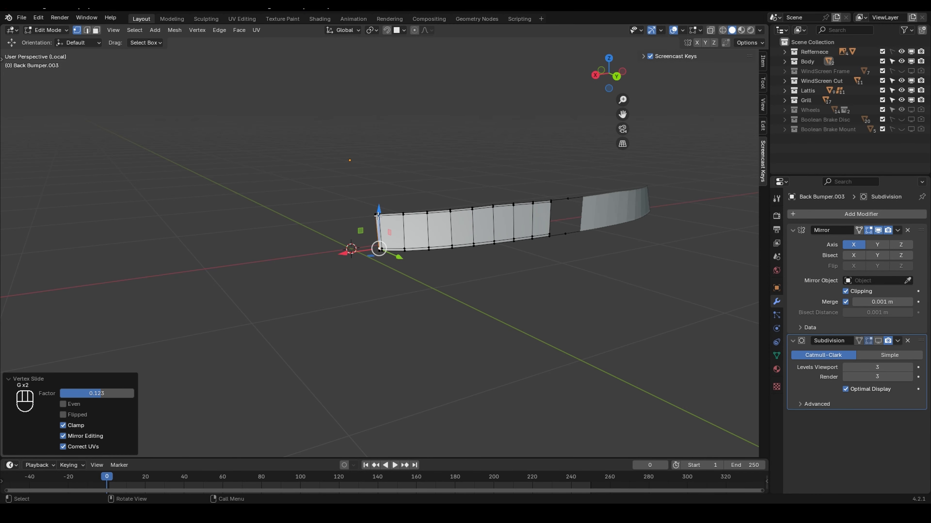
shift+middle_drag(480, 225, 312, 211)
scroll(330, 228, up, 6)
middle_drag(277, 153, 332, 219)
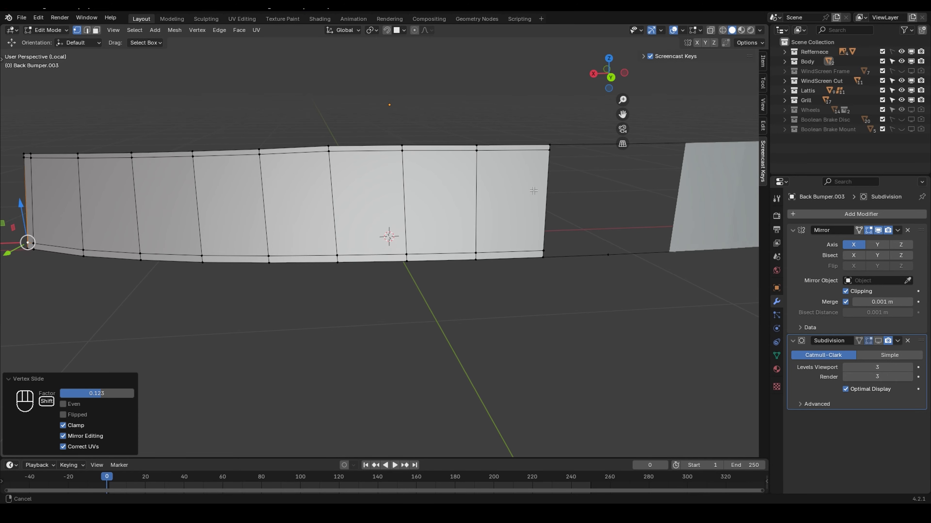
key(ctrl+z)
key(ctrl+z)
key(ctrl+z)
key(ctrl+z)
key(ctrl+z)
key(ctrl+z)
key(ctrl+z)
key(ctrl+z)
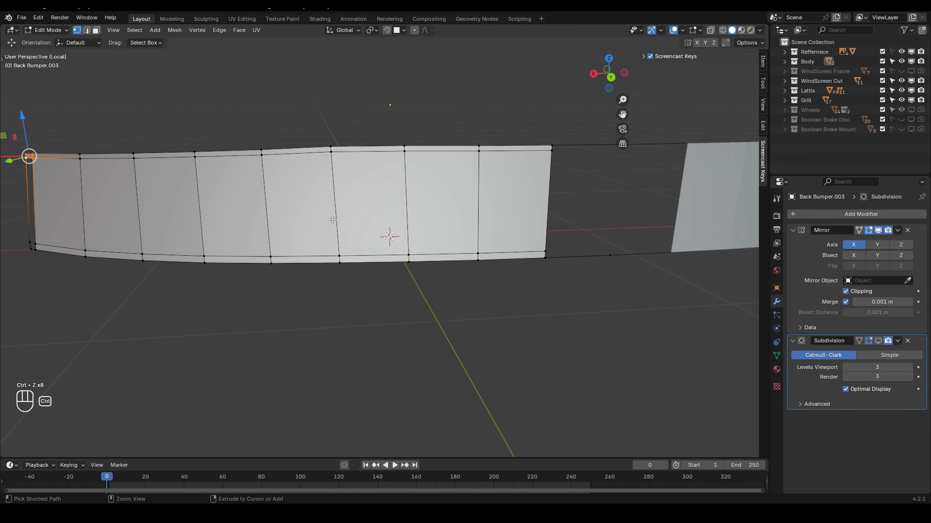
key(ctrl+z)
key(ctrl+z)
key(ctrl+z)
key(ctrl+z)
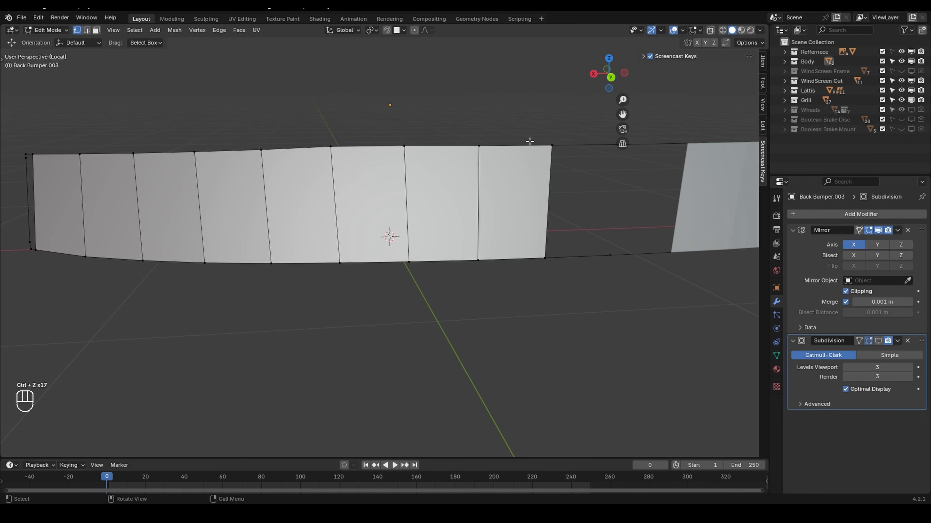
Fill the next face at the inner end of the strip, toward the mirrored half.
click(552, 146)
shift+click(545, 258)
key(f)
Move the lower outer corner vertex 0.002165 m along the X axis.
shift+middle_drag(229, 246, 424, 260)
click(206, 167)
middle_drag(230, 175, 256, 172)
scroll(182, 270, up, 3)
shift+middle_drag(183, 270, 355, 256)
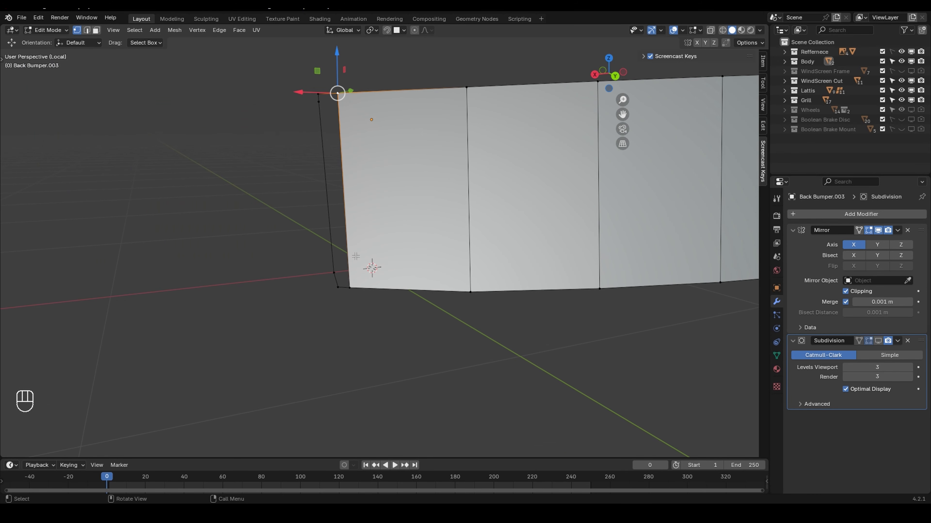
click(337, 288)
key(g)
key(x)
click(337, 289)
key(g)
key(x)
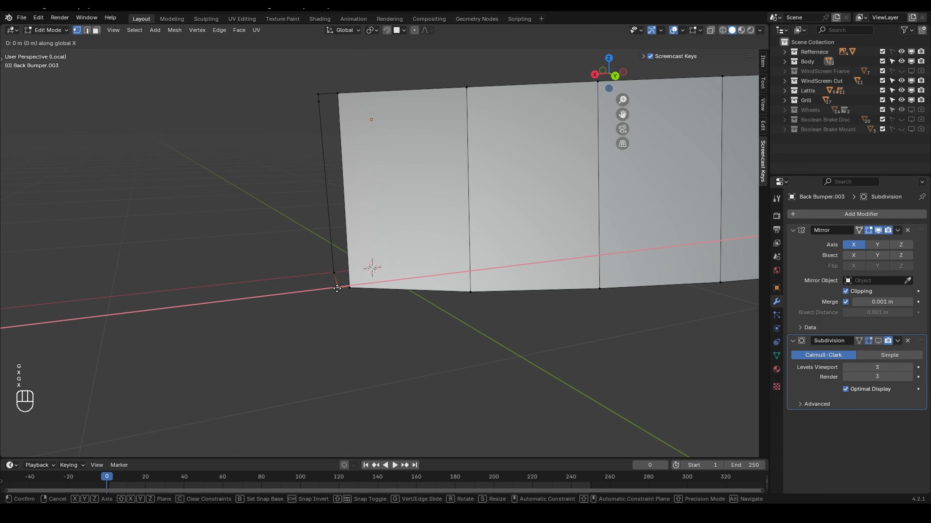
click(334, 287)
Add two lengthwise support loops to the strip, near the upper edge at factor -0.902 and near the lower edge at 0.847.
key(ctrl+r)
click(334, 287)
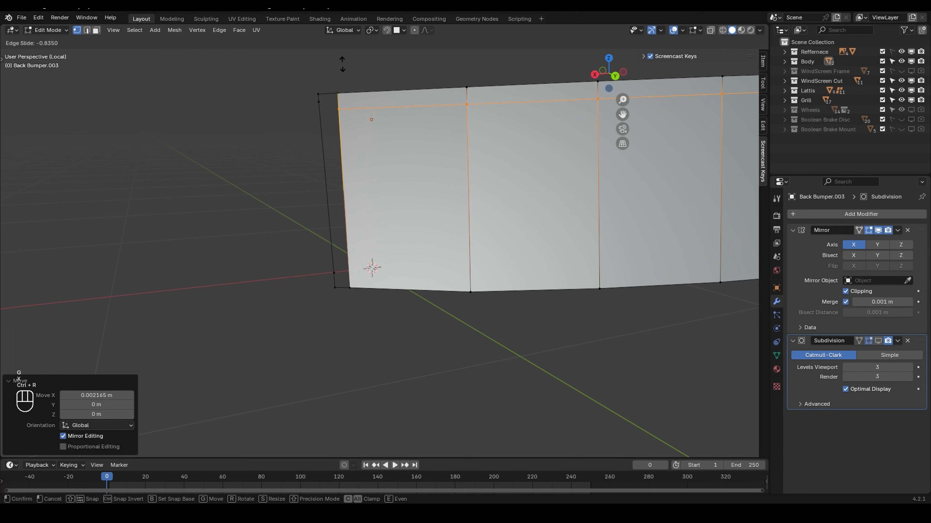
click(342, 55)
key(ctrl+r)
click(348, 188)
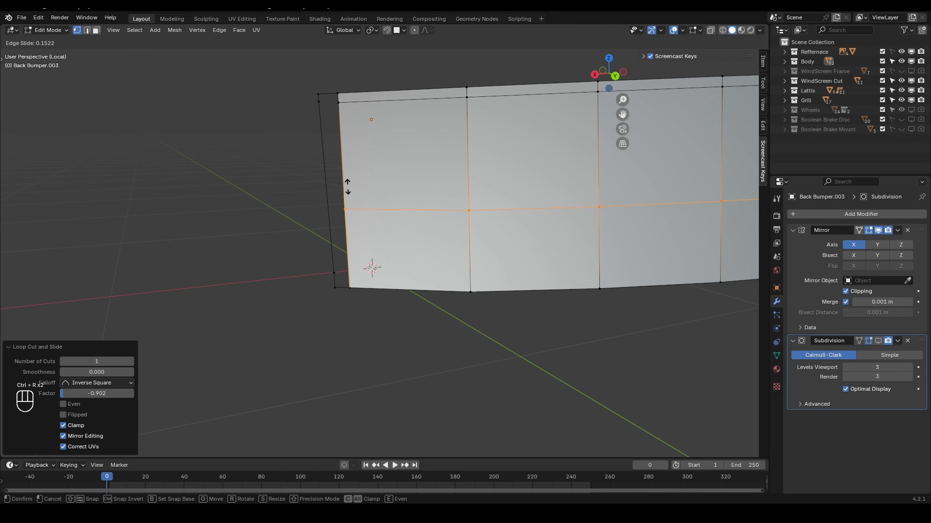
click(359, 224)
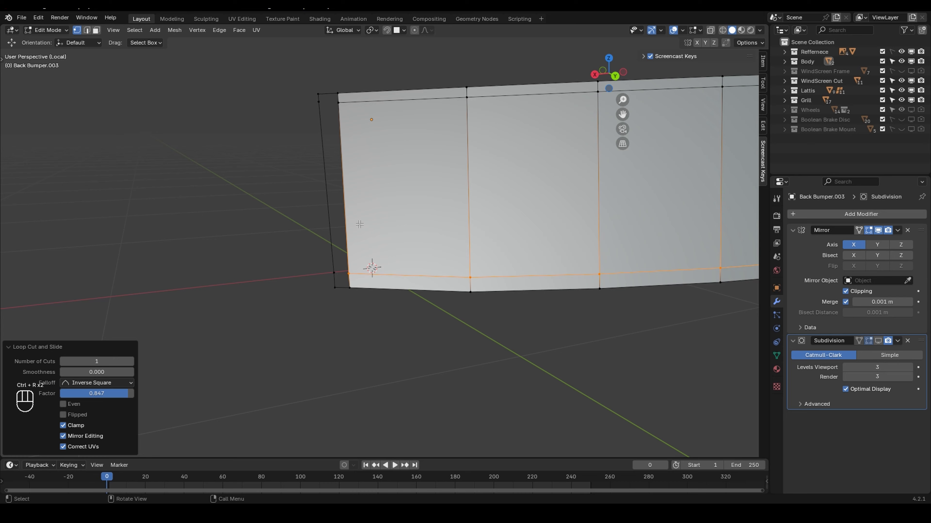
Fill the narrow column of faces at the strip's outer end, sliding the outer vertex below the upper corner along its edge.
click(320, 92)
shift+click(336, 91)
shift+click(318, 102)
shift+click(337, 103)
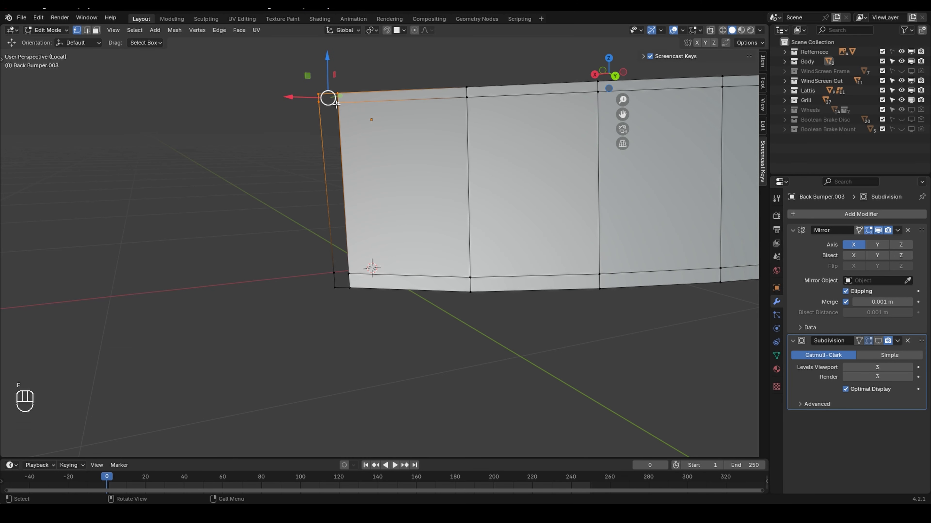
key(g)
key(g)
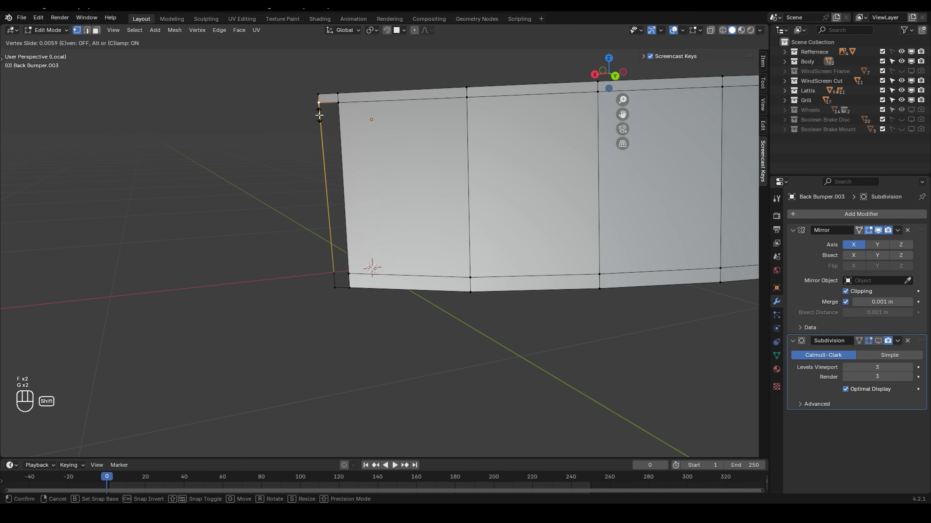
click(319, 109)
click(341, 287)
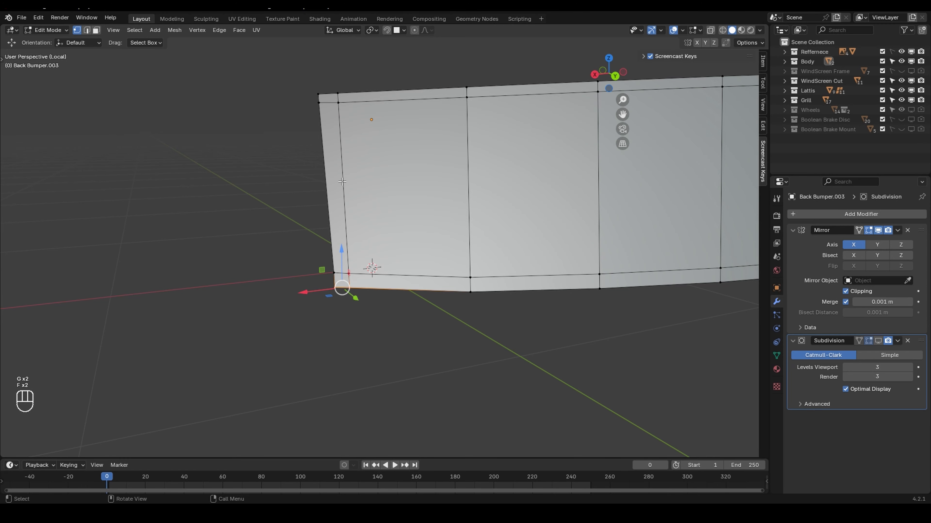
scroll(341, 183, down, 6)
middle_drag(395, 195, 365, 199)
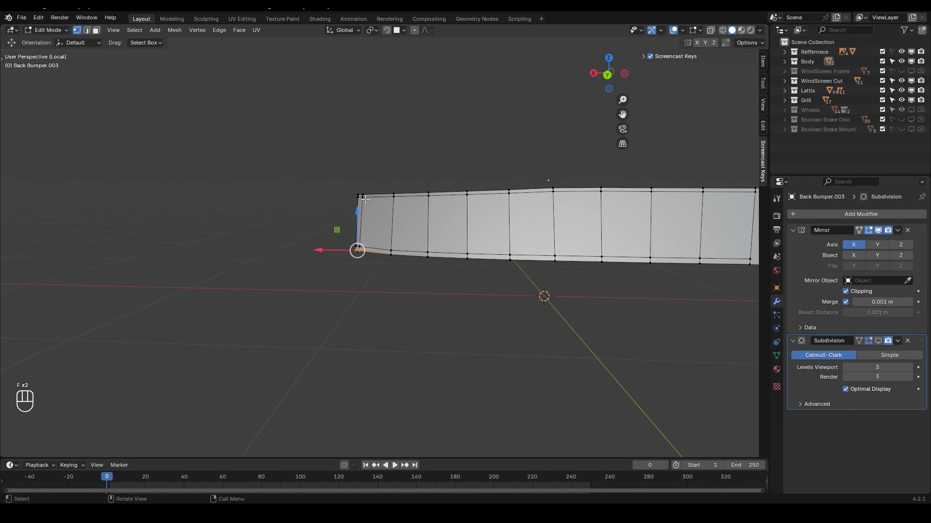
Leave mesh editing and shade the bumper strip smooth.
shift+middle_drag(487, 219, 301, 222)
scroll(379, 235, down, 2)
middle_drag(421, 228, 444, 249)
key(Tab)
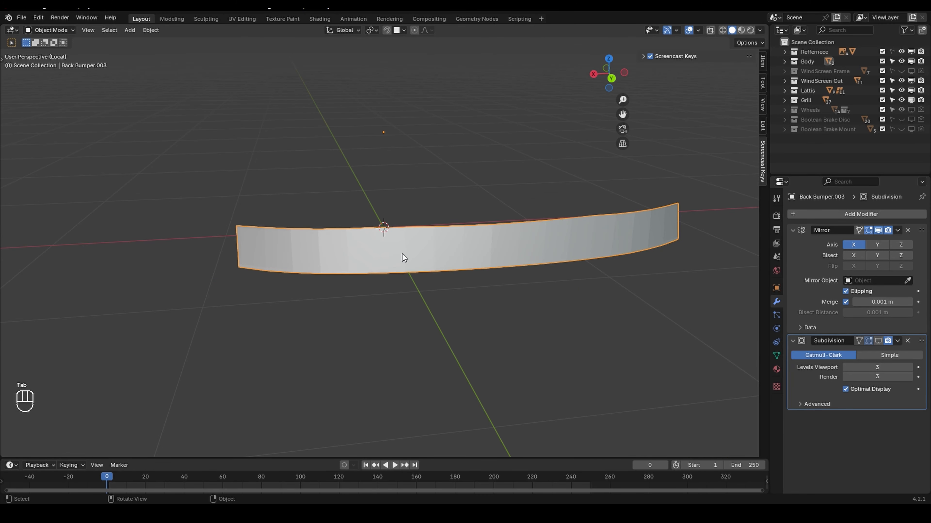
key(Tab)
key(Tab)
right_click(339, 237)
click(346, 236)
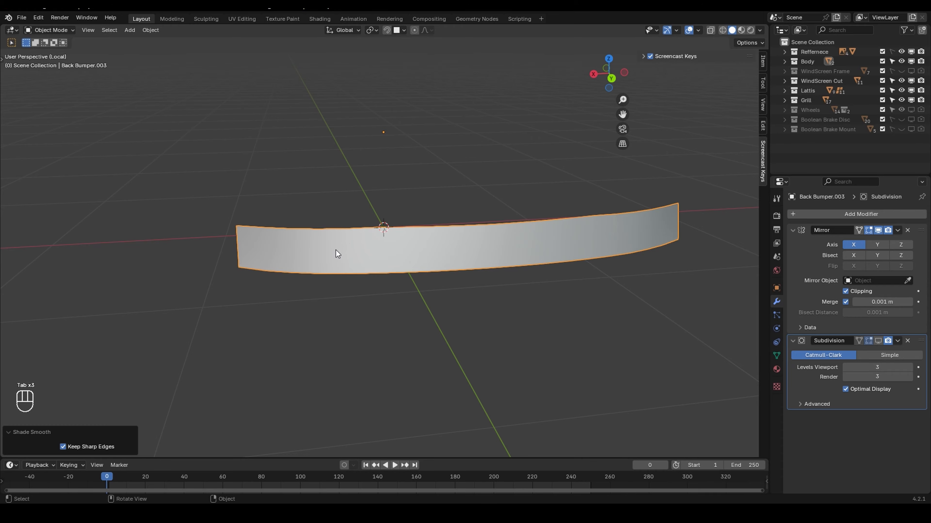
Show the strip's Subdivision modifier in the viewport with viewport levels 2, and return from the isolated view to the full car.
click(845, 368)
key(Tab)
key(Tab)
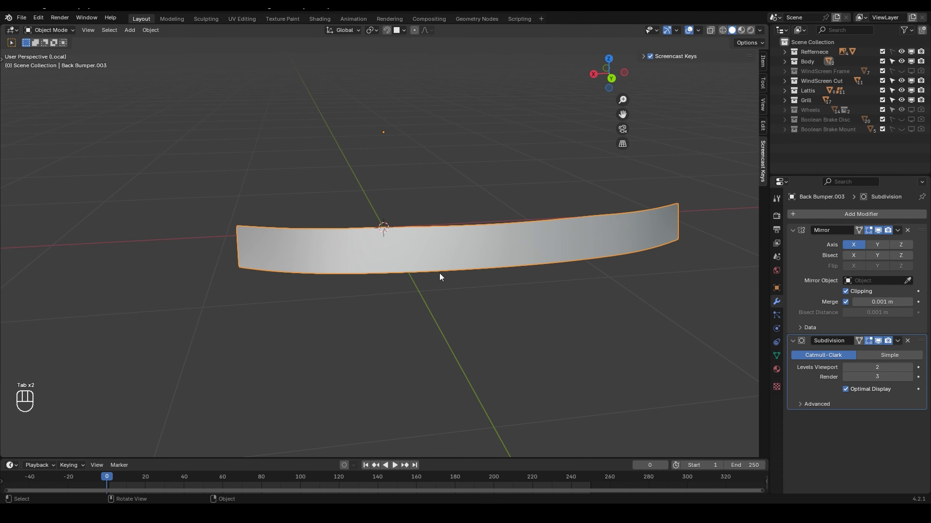
key(KP_Divide)
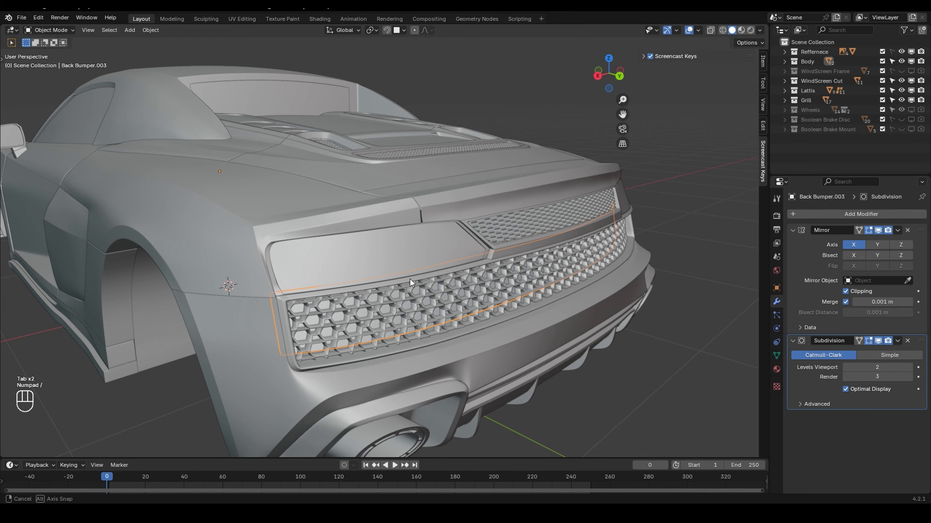
Open the Back Grill mesh for editing in a see-through right-side view.
middle_drag(410, 280, 494, 308)
click(419, 309)
key(Tab)
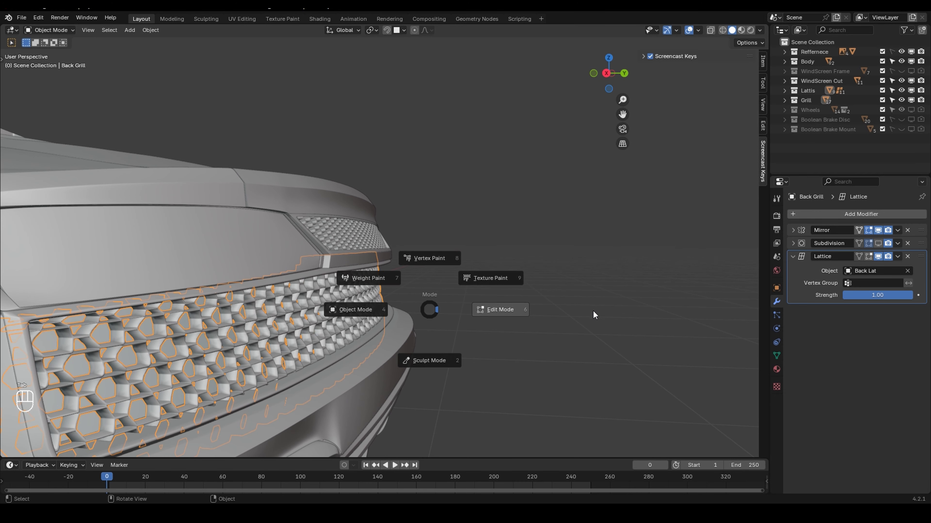
scroll(499, 308, down, 4)
key(grave)
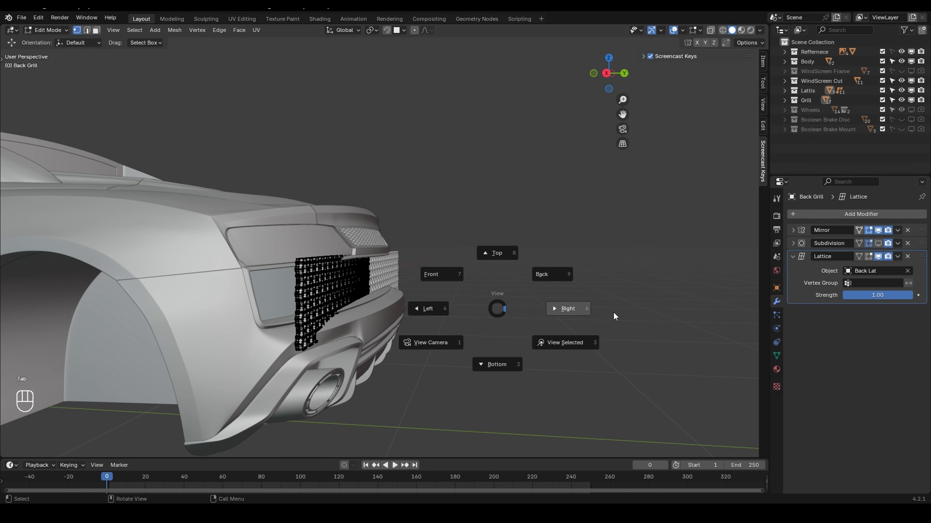
click(615, 316)
key(alt+z)
scroll(360, 288, up, 4)
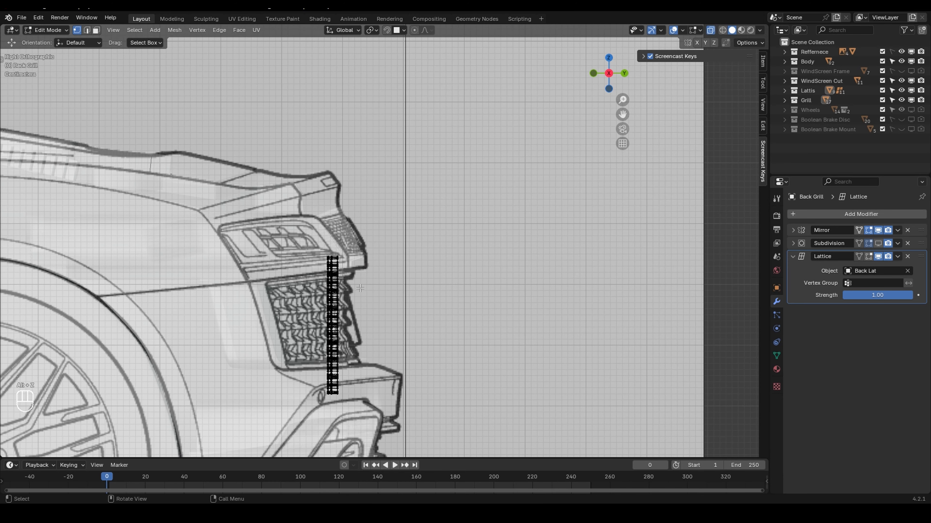
Move the grille mesh's inner row of vertices along the Y axis toward the car's front, and leave mesh editing.
mouse_move(335, 300)
shift+middle_down()
mouse_move(353, 228)
mouse_move(384, 209)
shift+middle_up()
scroll(353, 227, up, 3)
drag(317, 90, 359, 381)
key(g)
key(y)
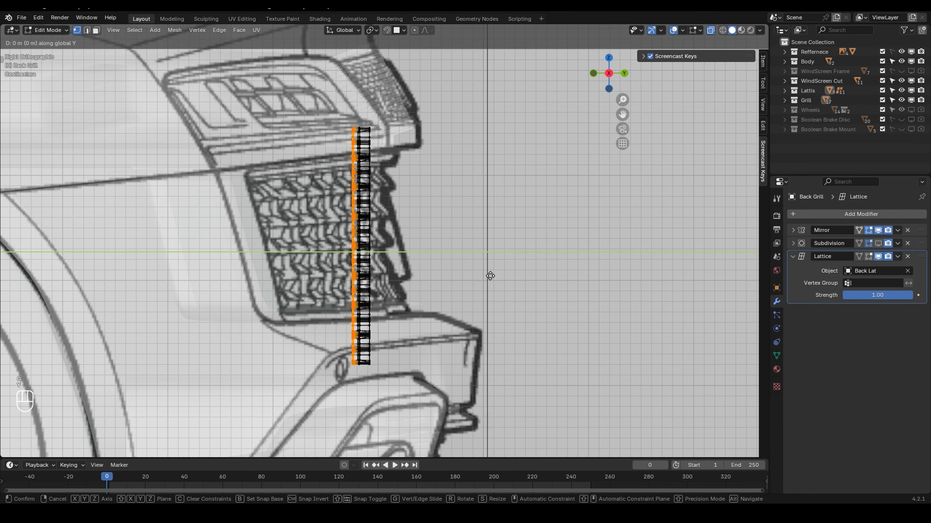
click(428, 279)
key(Tab)
key(alt+z)
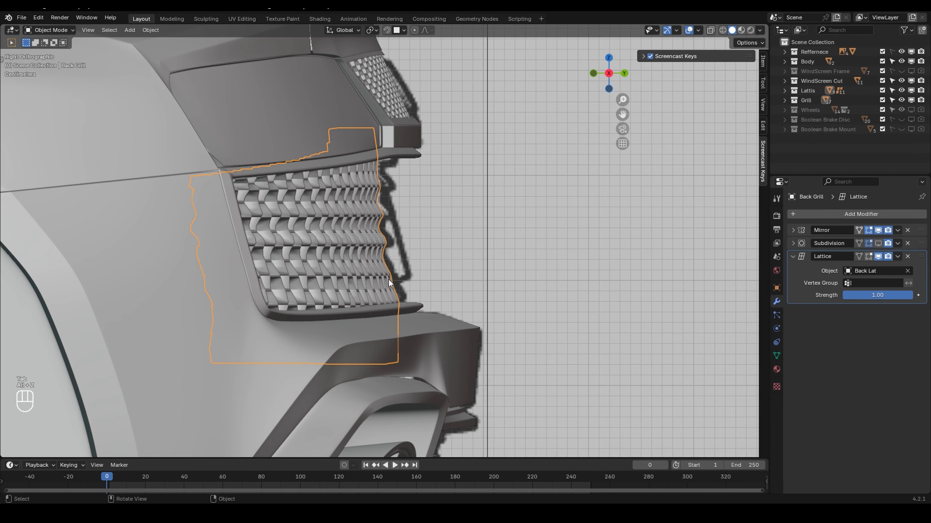
key(alt+z)
key(alt+z)
middle_drag(389, 280, 326, 310)
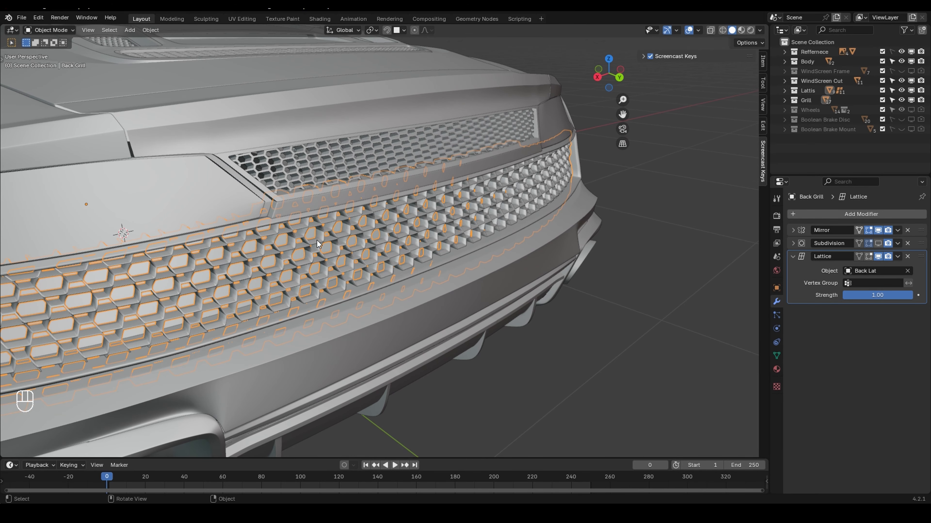
Isolate the trunk frame around the upper rear mesh and select the inner edge loop of its opening for editing.
click(303, 195)
key(KP_Divide)
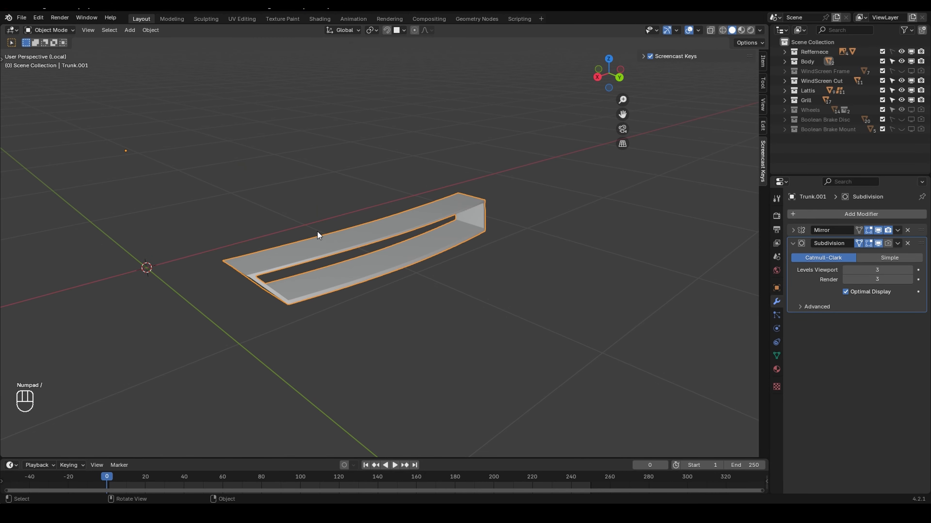
key(Tab)
middle_drag(361, 258, 379, 219)
alt+click(396, 252)
key(shift+d)
right_click(348, 263)
key(ctrl+z)
key(ctrl+z)
Duplicate the full inner edge loop of the frame's opening in place and separate it into its own object.
scroll(365, 262, up, 2)
alt+shift+click(506, 224)
middle_drag(429, 245, 437, 279)
key(g)
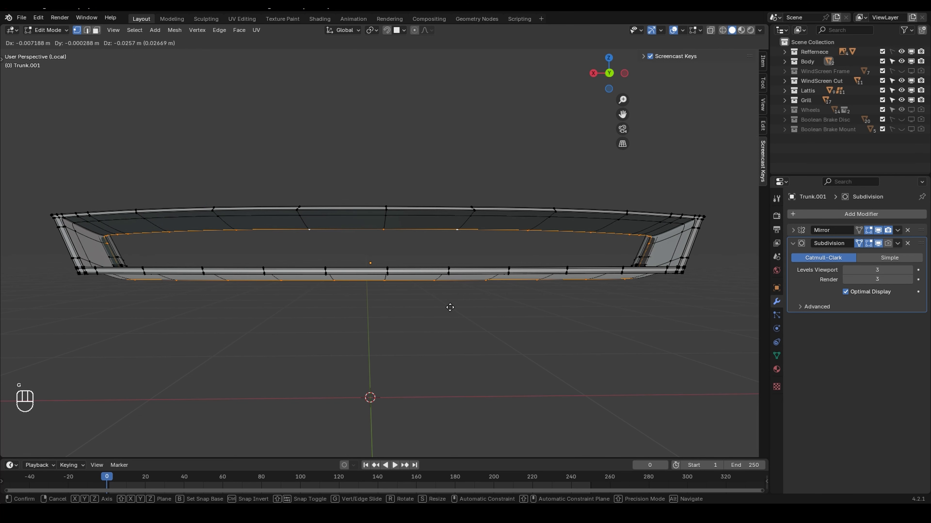
right_click(481, 315)
key(shift+d)
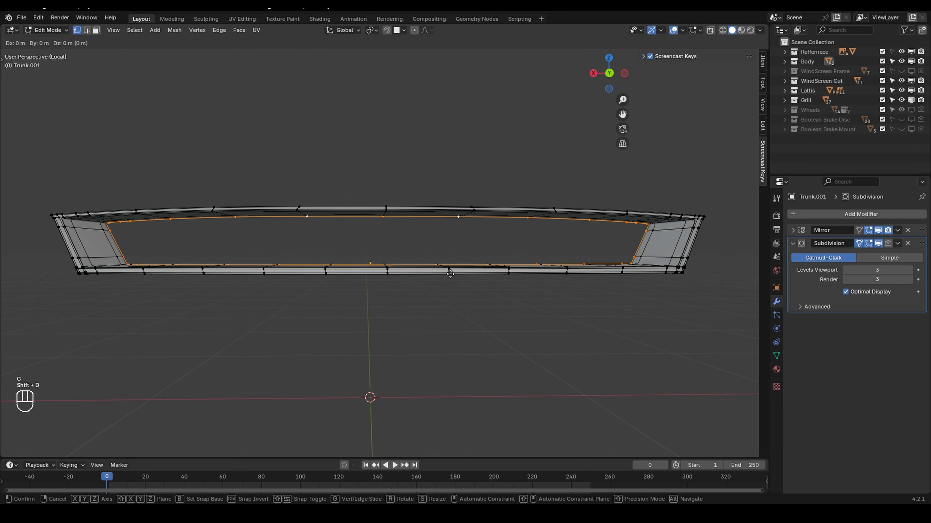
right_click(451, 274)
middle_drag(406, 274, 428, 287)
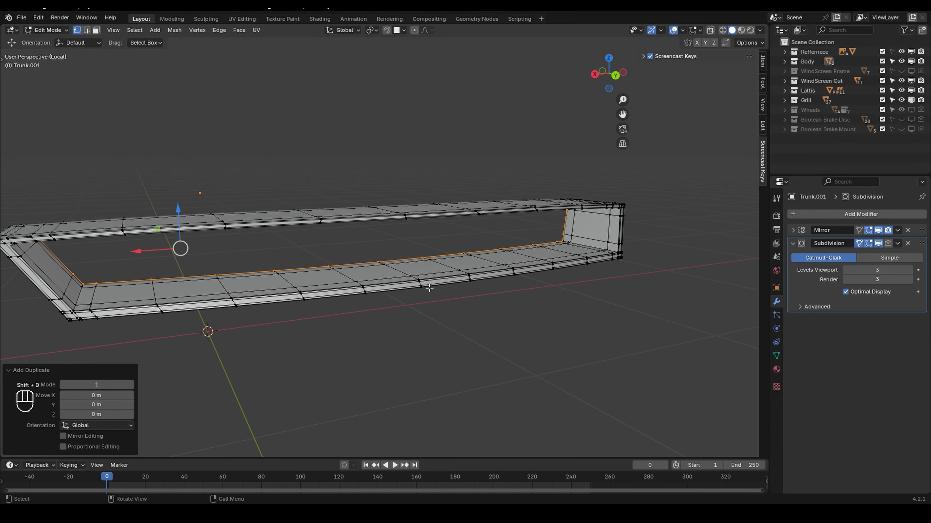
key(p)
click(430, 288)
Isolate the separated edge loop object and open it for editing.
key(Tab)
click(174, 279)
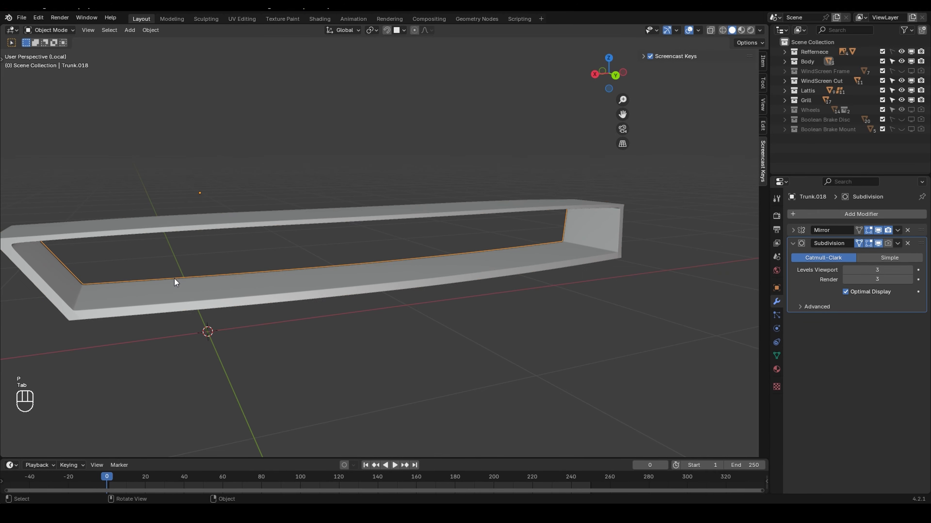
middle_drag(185, 280, 248, 276)
key(Tab)
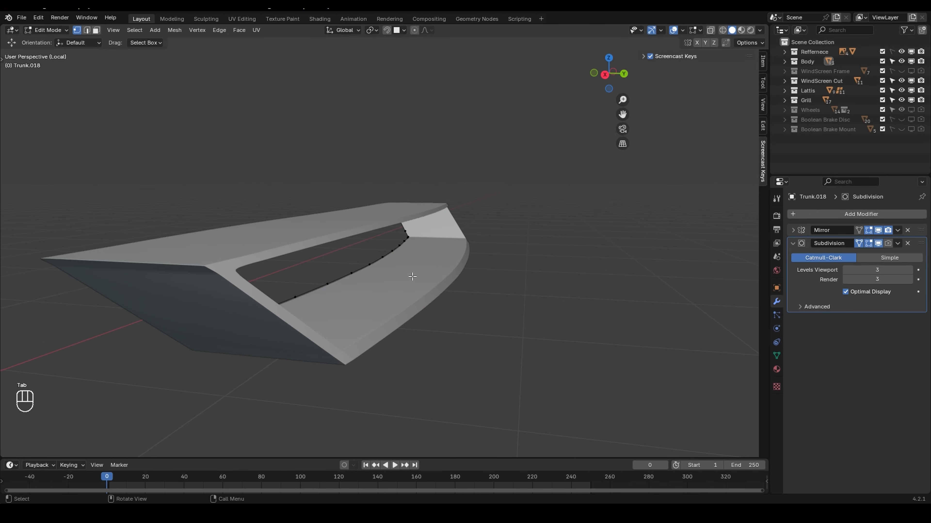
key(KP_Divide)
key(KP_Divide)
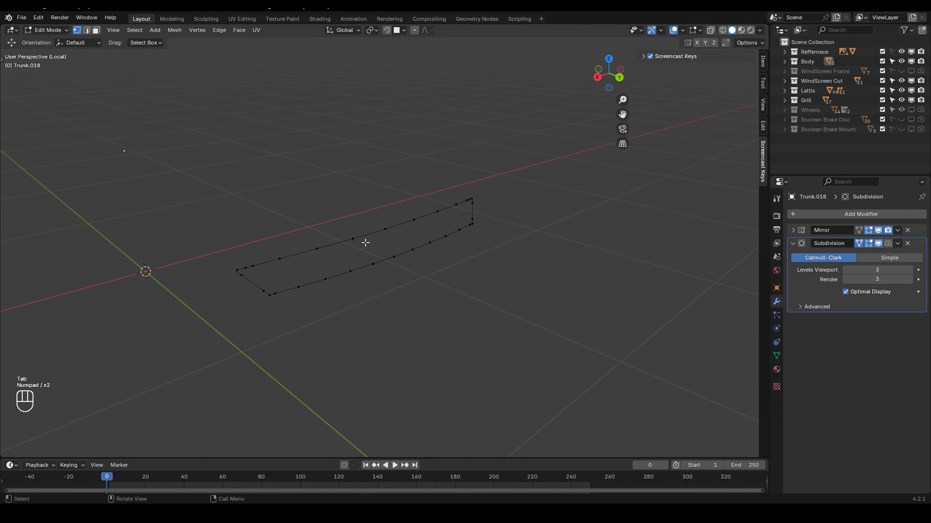
Dissolve the extra vertex beside the upper outer corner of the loop.
middle_drag(248, 288, 198, 267)
click(170, 250)
key(ctrl+x)
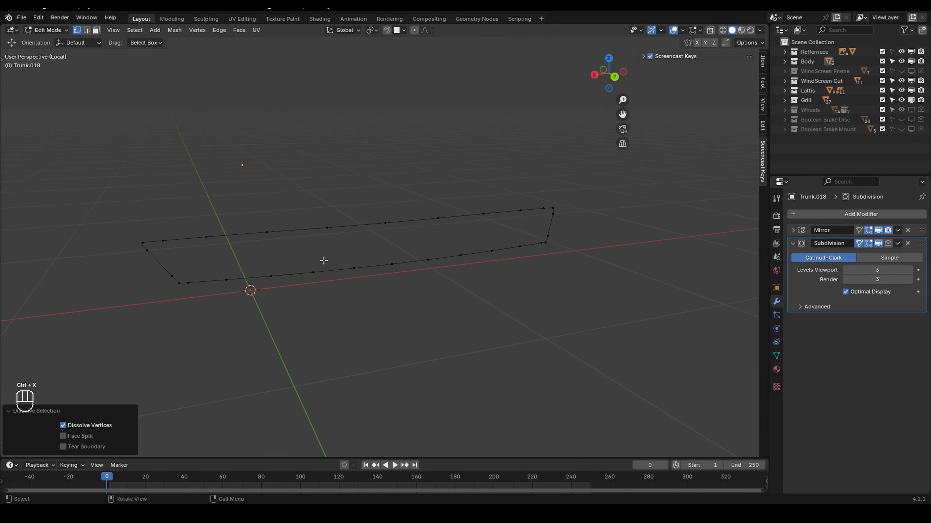
Check the loop's Mirror modifier settings and which vertices along its long edges are mirrored.
middle_drag(323, 260, 348, 256)
click(792, 230)
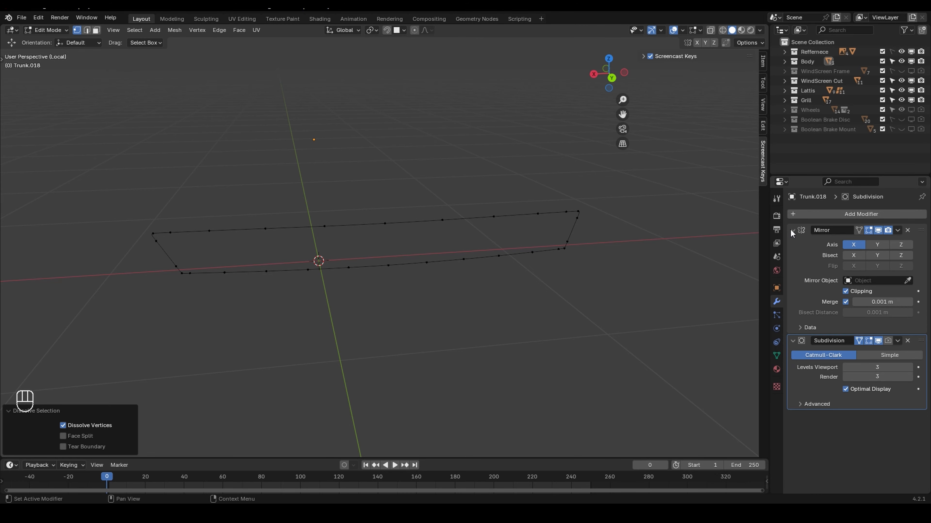
click(792, 231)
mouse_move(374, 263)
middle_down()
mouse_move(382, 237)
mouse_move(367, 232)
mouse_move(376, 260)
mouse_move(381, 253)
middle_up()
click(480, 266)
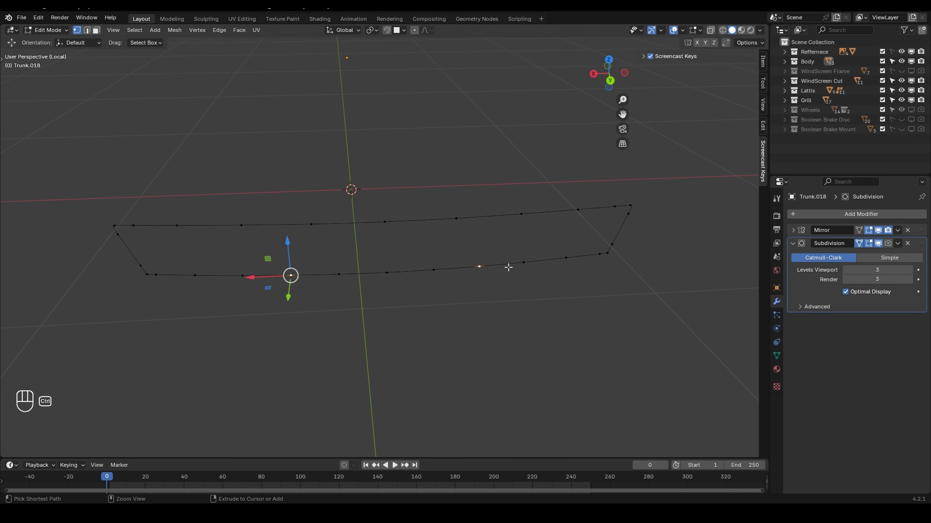
click(431, 273)
click(389, 272)
middle_drag(386, 272, 377, 256)
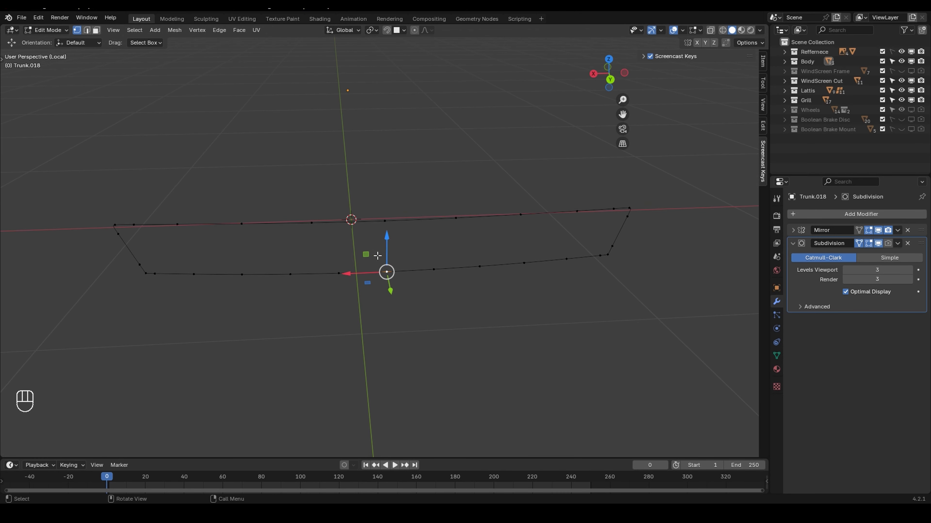
click(314, 223)
click(264, 226)
Compare the vertices along the loop's upper and lower edges in the back view.
key(grave)
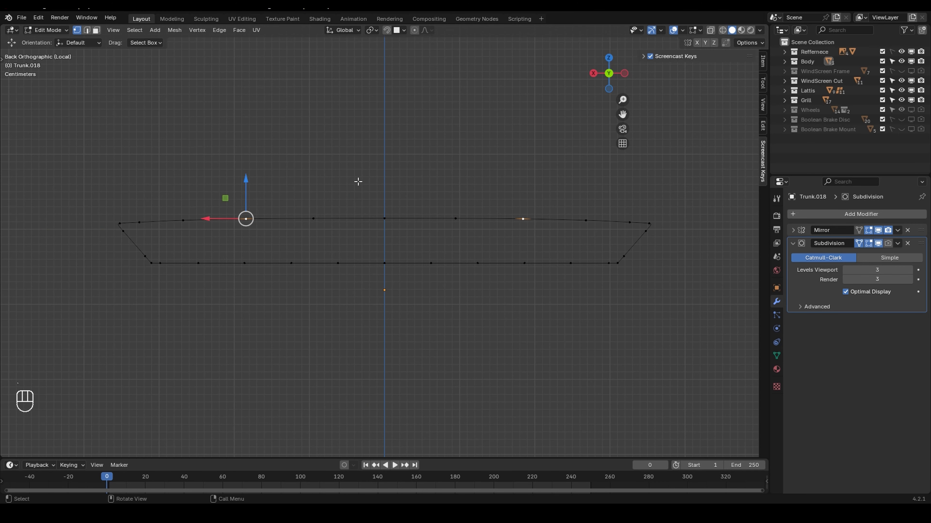
click(314, 218)
click(246, 219)
click(184, 220)
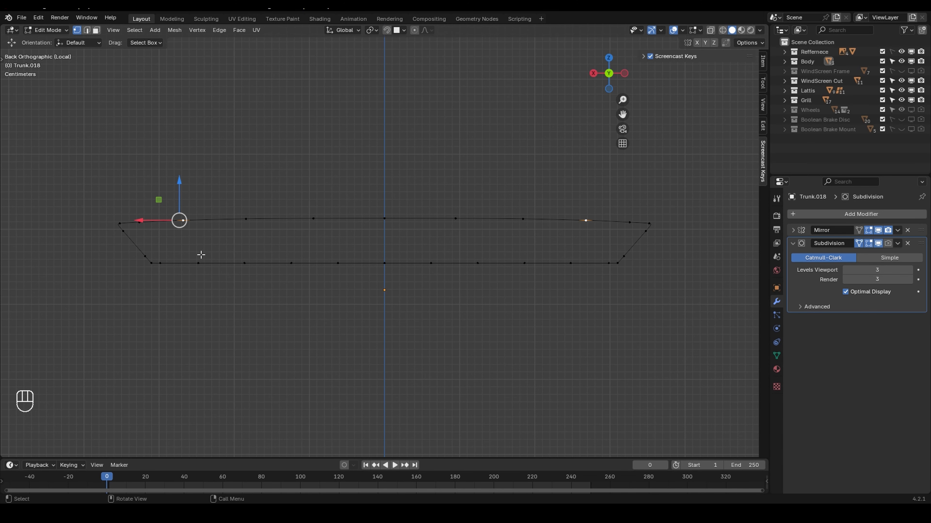
click(198, 263)
click(244, 263)
click(291, 263)
click(337, 263)
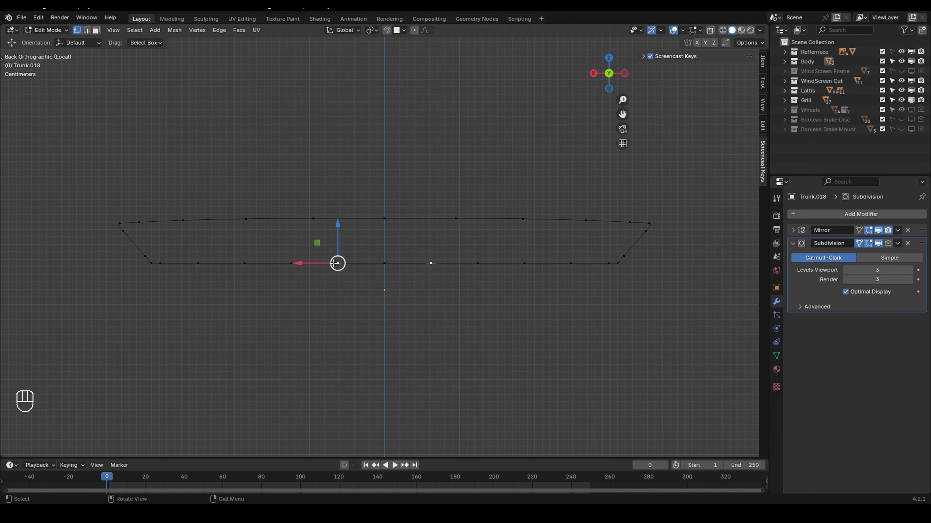
Add one vertex to the loop's upper edge and slide the vertex beside its outer corner toward the corner at factor 0.866.
key(ctrl+r)
click(281, 224)
click(142, 224)
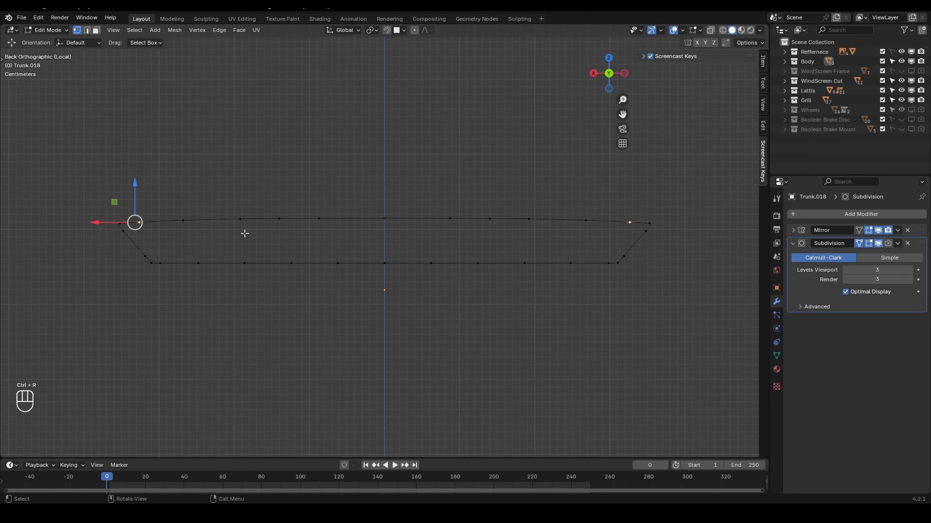
key(g)
key(g)
click(333, 235)
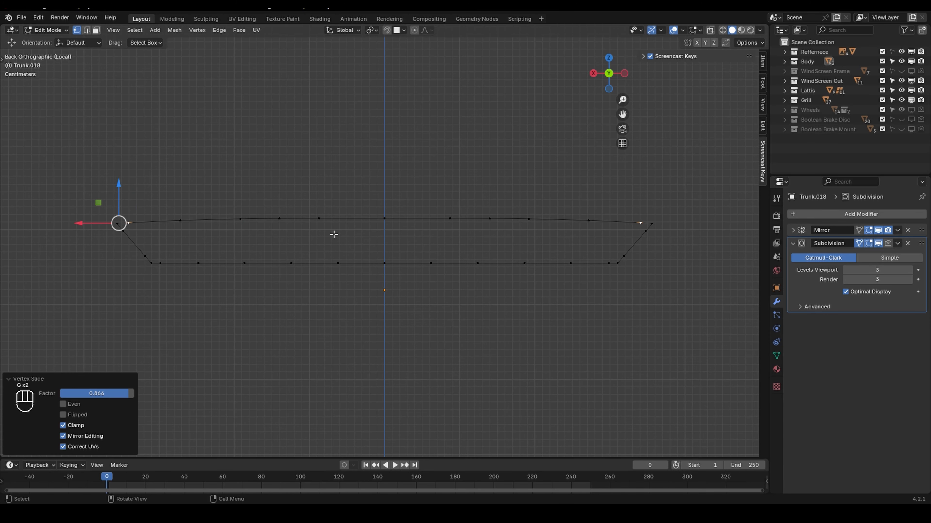
Even out the upper edge's vertices from beside the outer corner to the centre with LoopTools Space.
ctrl+click(382, 223)
right_click(334, 133)
mouse_move(334, 133)
click(389, 201)
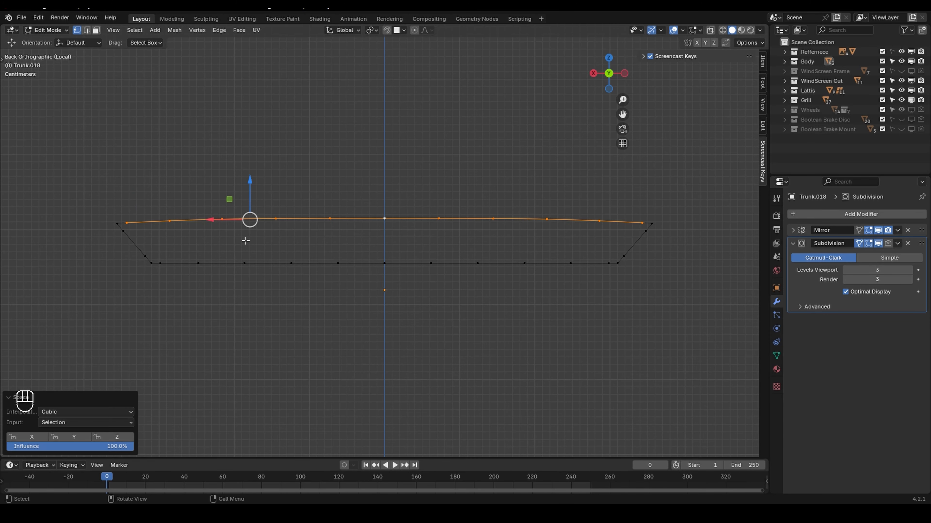
Even out the lower edge's vertices from beside the outer corner to the centre with LoopTools Space.
click(161, 264)
ctrl+click(377, 269)
right_click(334, 134)
mouse_move(334, 134)
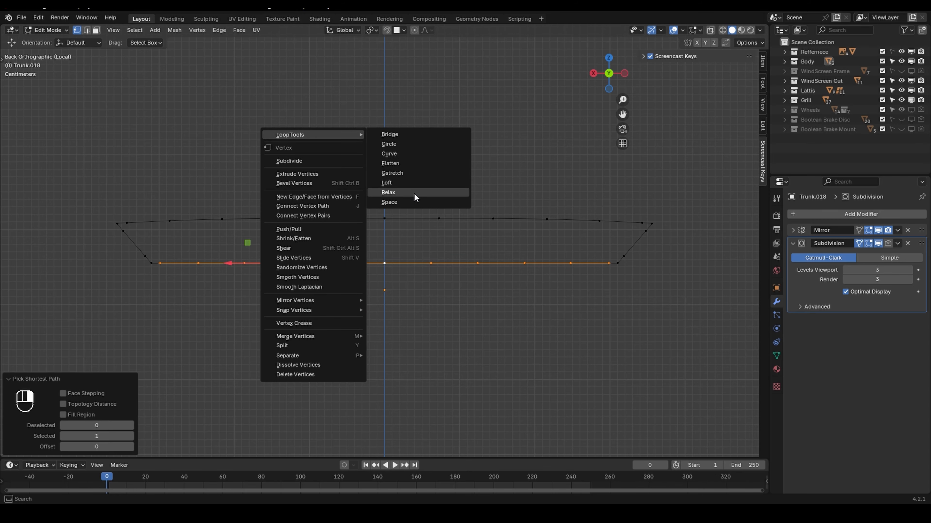
click(408, 201)
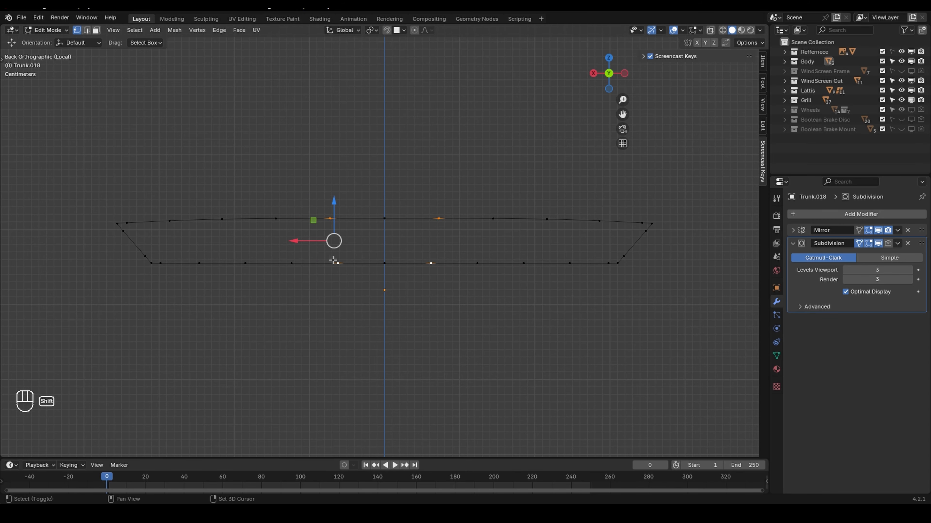
Fill four quad faces between the loop's upper and lower vertices, covering the span from the mirror centre outward.
shift+click(292, 263)
shift+click(275, 218)
key(f)
click(330, 219)
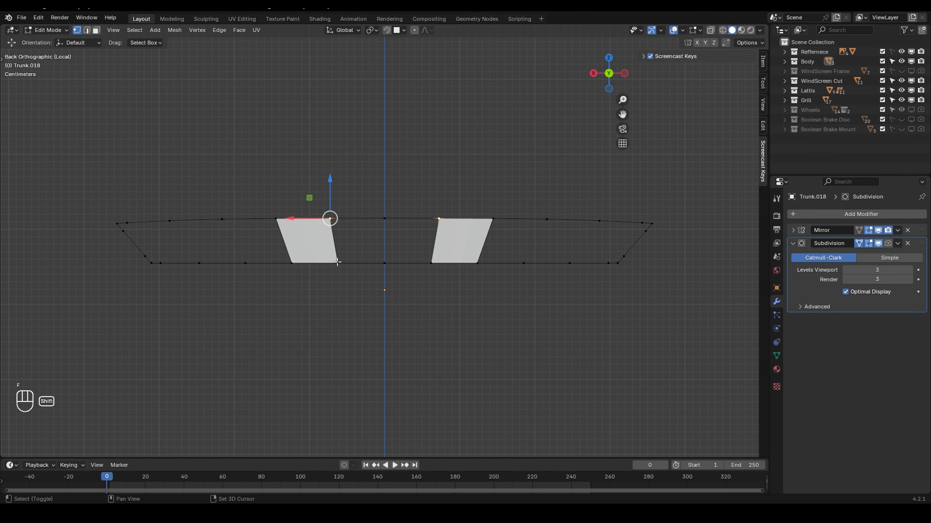
shift+click(337, 263)
key(f)
key(f)
key(f)
key(f)
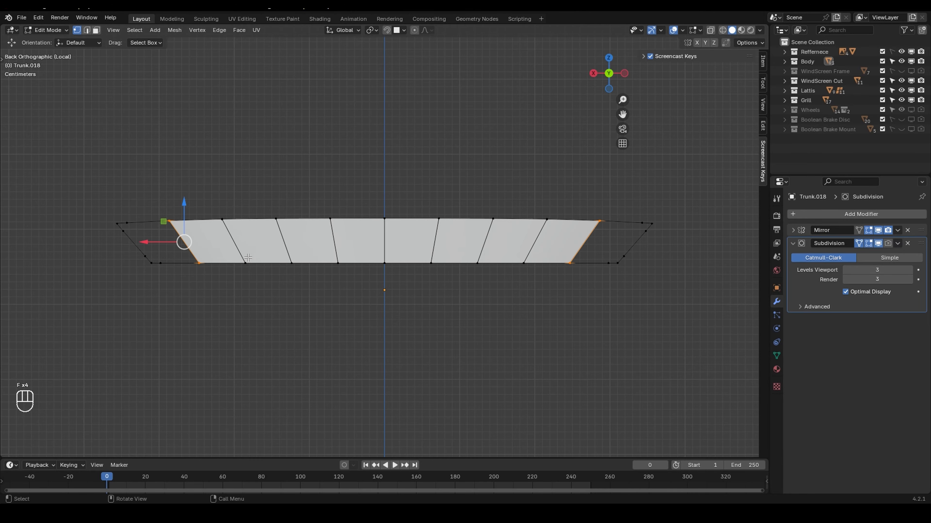
Add two lengthwise loop cuts to the trunk panel, near its upper edge at factor -0.934 and near its lower edge at 0.933.
scroll(136, 237, up, 3)
shift+middle_drag(69, 237, 382, 257)
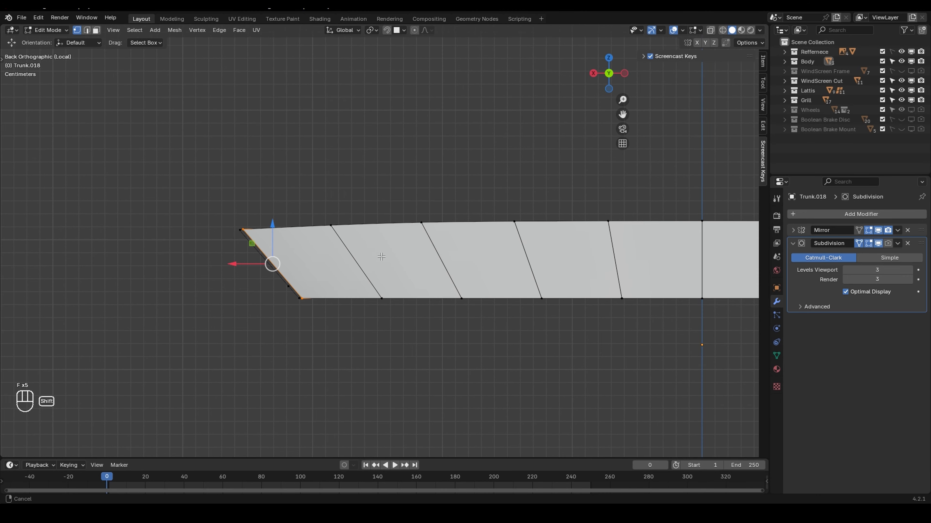
scroll(225, 249, up, 3)
key(ctrl+r)
click(189, 252)
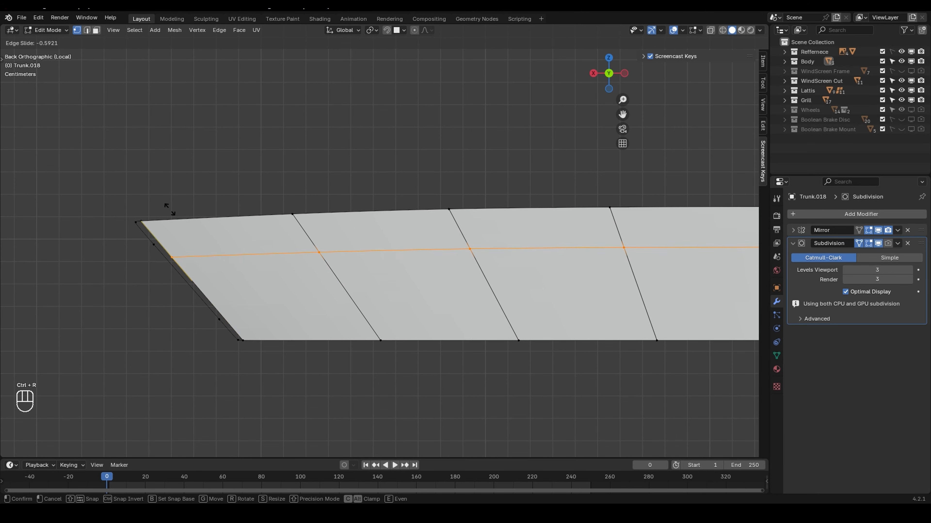
click(155, 194)
key(ctrl+r)
click(227, 306)
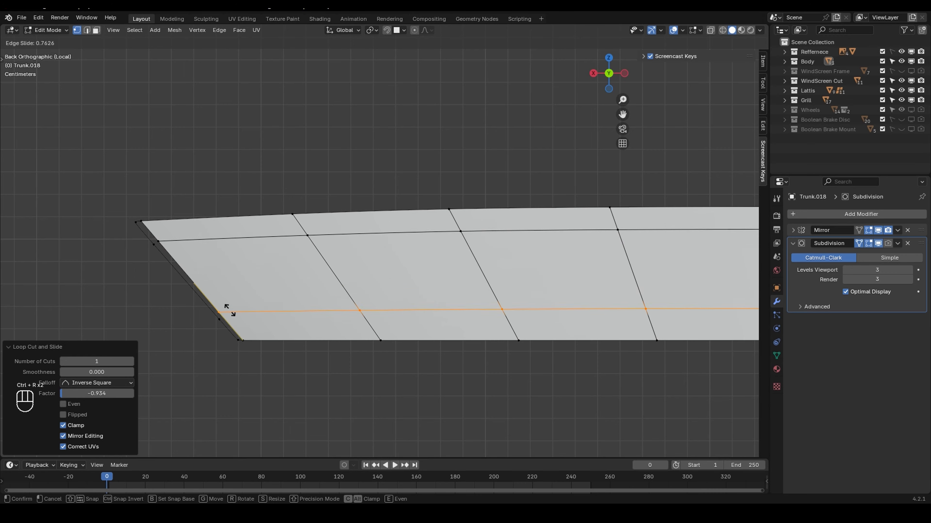
click(236, 316)
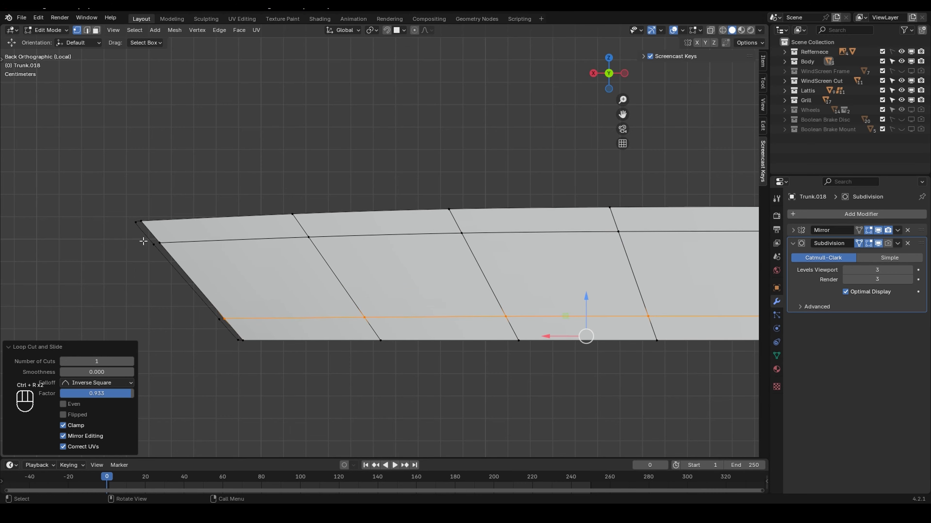
click(151, 219)
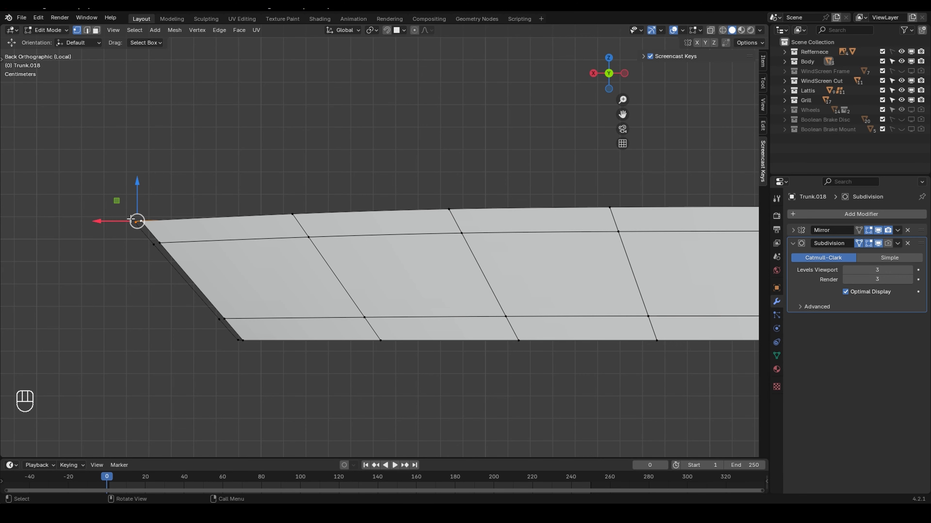
key(g)
click(120, 201)
key(ctrl+z)
scroll(129, 239, up, 4)
shift+middle_drag(118, 228, 431, 249)
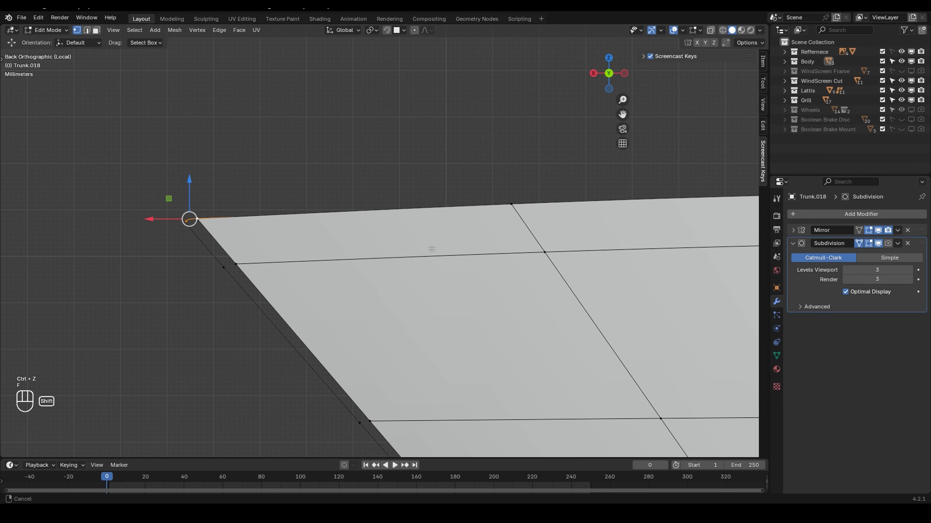
key(g)
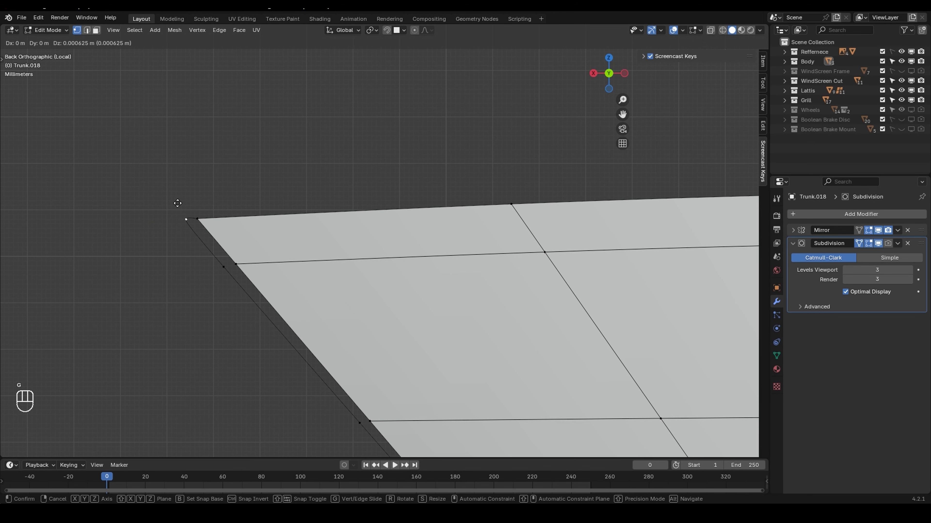
right_click(185, 217)
key(g)
right_click(192, 239)
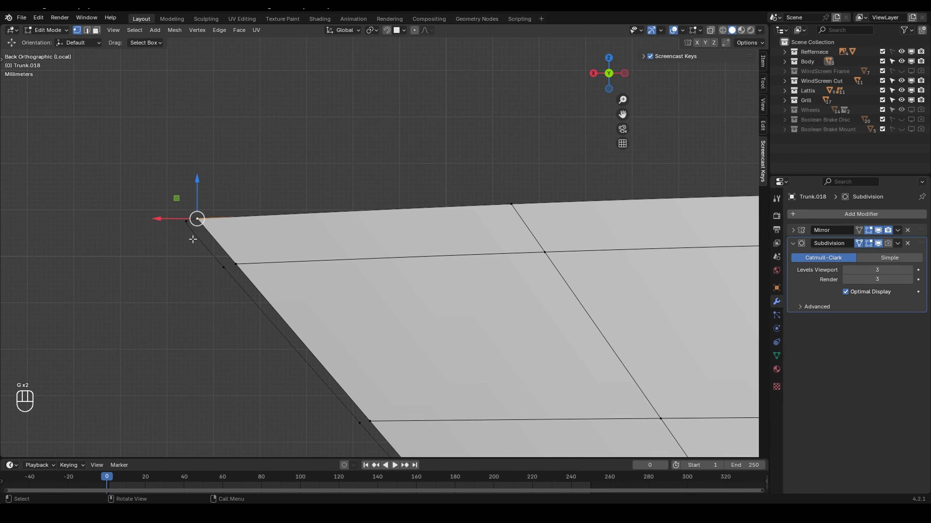
Fill a quad face at the panel's upper outer corner, joining the corner vertices to the upper loop's end, and check it without subdivision.
shift+click(238, 264)
key(f)
click(223, 269)
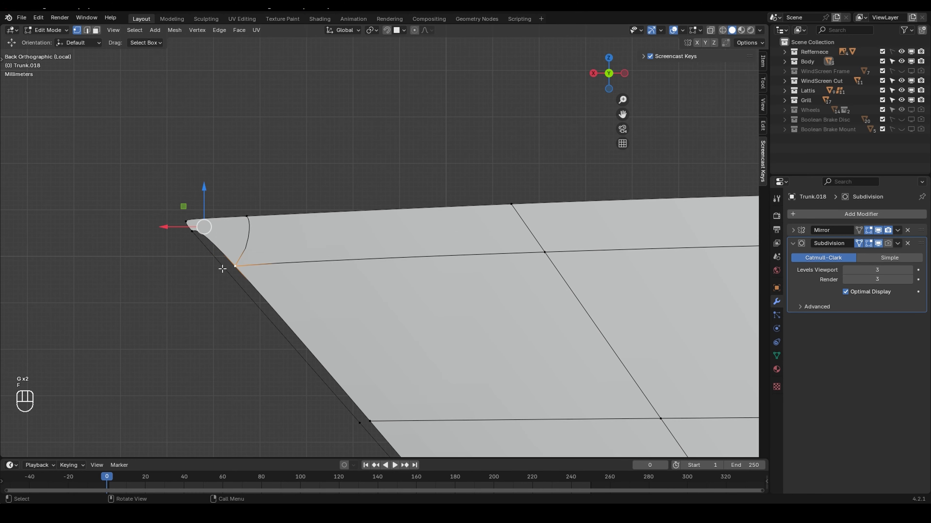
key(ctrl+z)
key(ctrl+z)
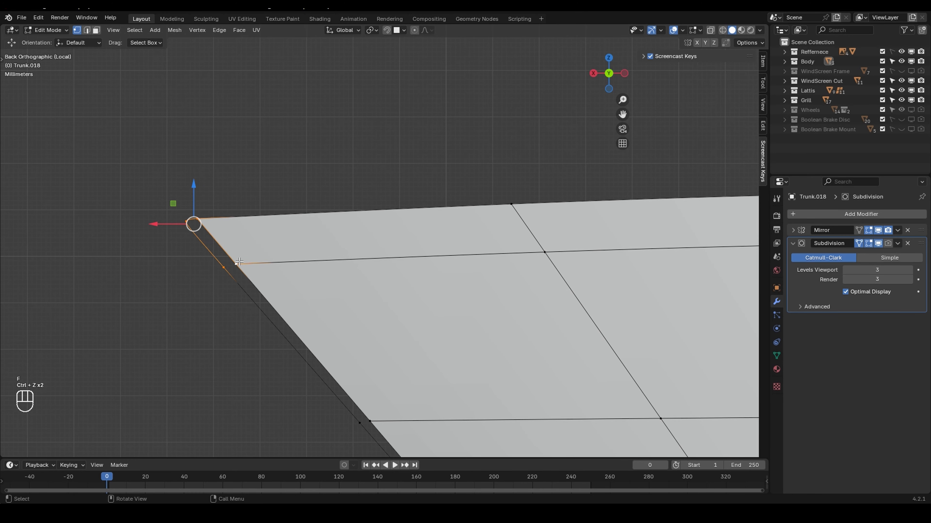
key(f)
click(879, 243)
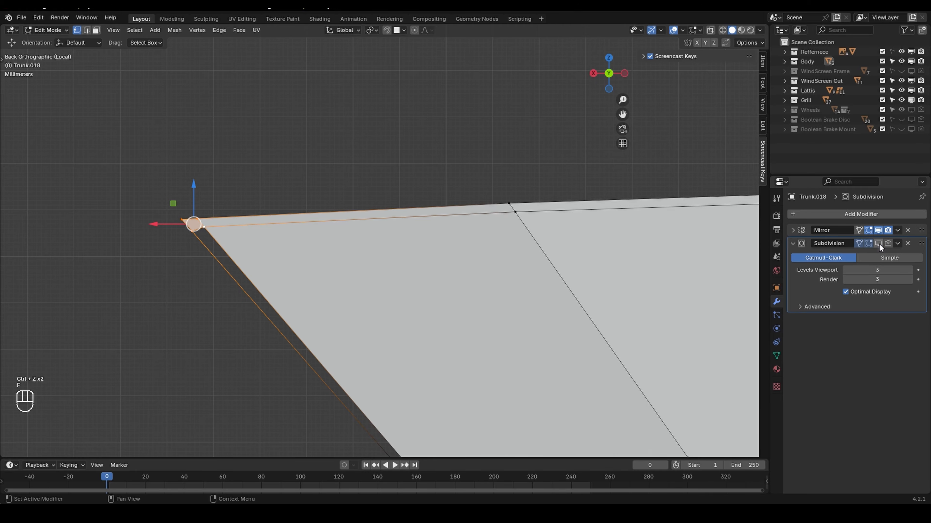
click(878, 243)
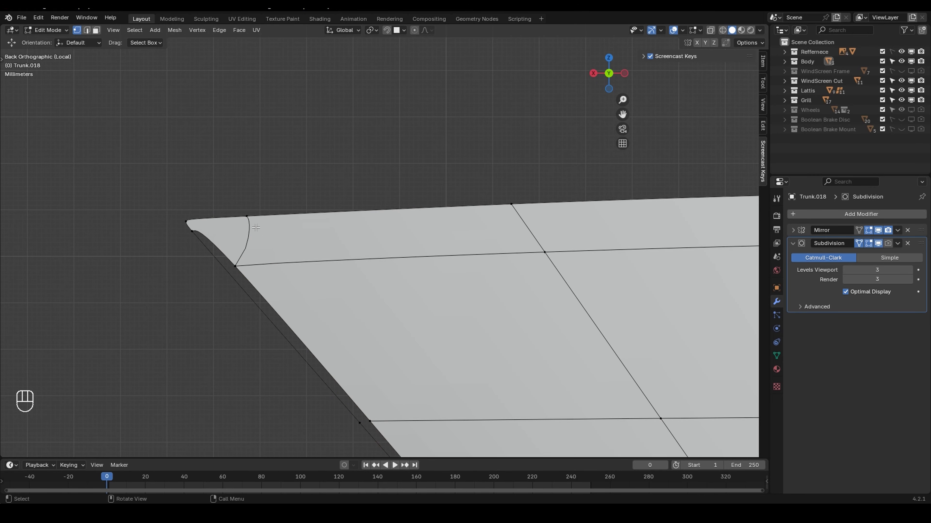
Turn off the Subdivision modifier's on-cage display and slide the side-edge vertex below the upper outer corner at factor about 0.262.
scroll(254, 224, down, 3)
middle_drag(256, 226, 305, 239)
click(858, 243)
scroll(279, 231, up, 3)
key(g)
key(g)
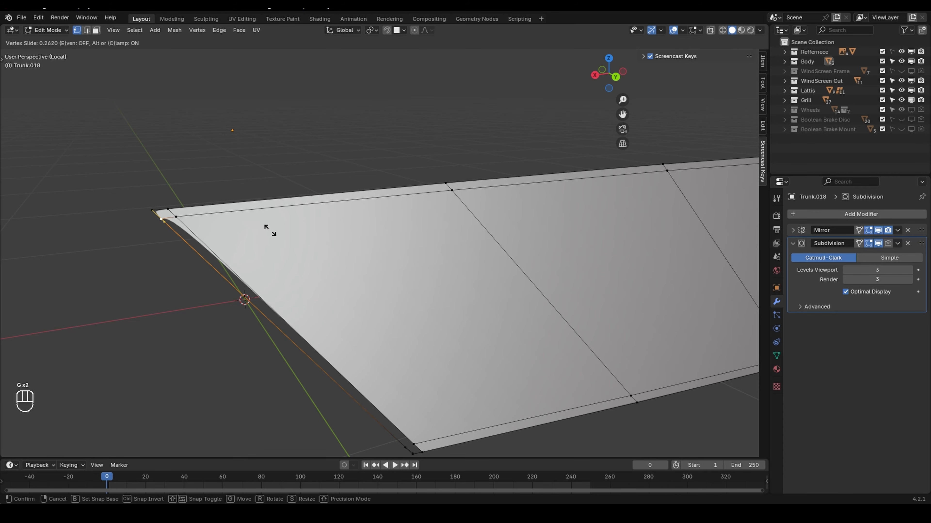
click(268, 229)
Fill the remaining faces along the panel's slanted side down to the lower outer corner and return to Object Mode.
key(f)
key(f)
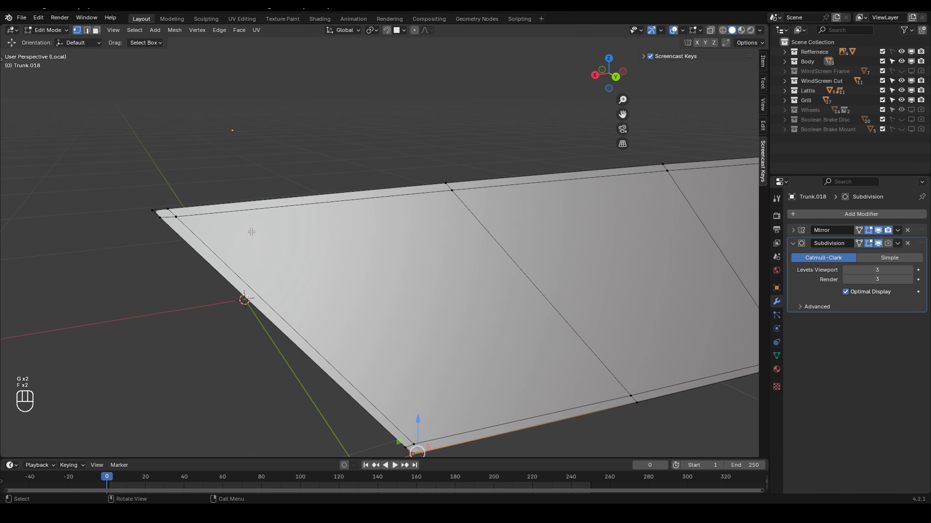
scroll(251, 232, down, 5)
key(Tab)
mouse_move(358, 266)
middle_down()
mouse_move(327, 253)
mouse_move(366, 257)
middle_up()
scroll(561, 272, down, 2)
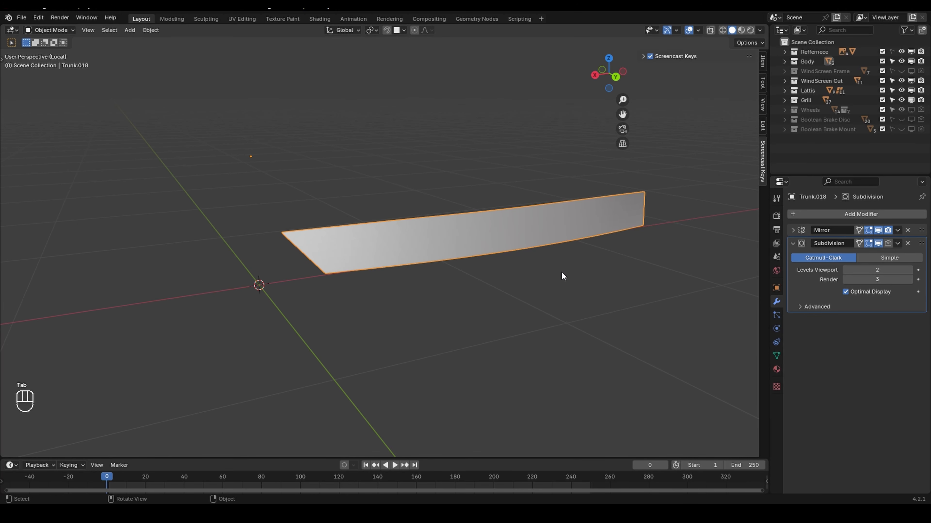
Leave the trunk panel's local view, isolate the lower rear grille frame Front Fender.004 and open it in Edit Mode.
middle_drag(561, 272, 410, 313)
key(KP_Divide)
right_click(524, 261)
click(524, 258)
click(294, 346)
middle_drag(206, 220, 350, 241)
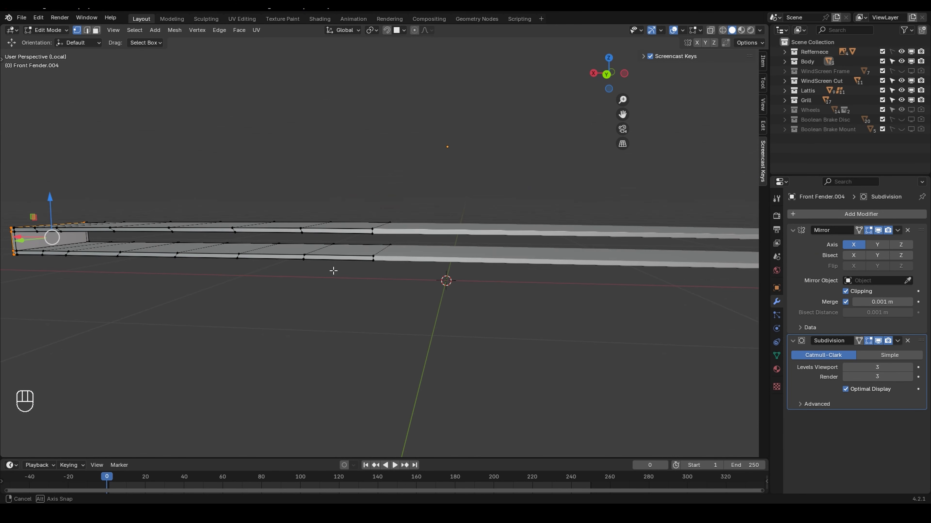
Add a loop cut around the inner wall of the grille frame's opening and slide it into position.
key(ctrl+r)
click(371, 257)
click(371, 253)
key(g)
key(g)
click(346, 244)
Duplicate the frame's inner edge loop in place, separate the copy into its own object and return to Object Mode.
key(shift+d)
right_click(350, 240)
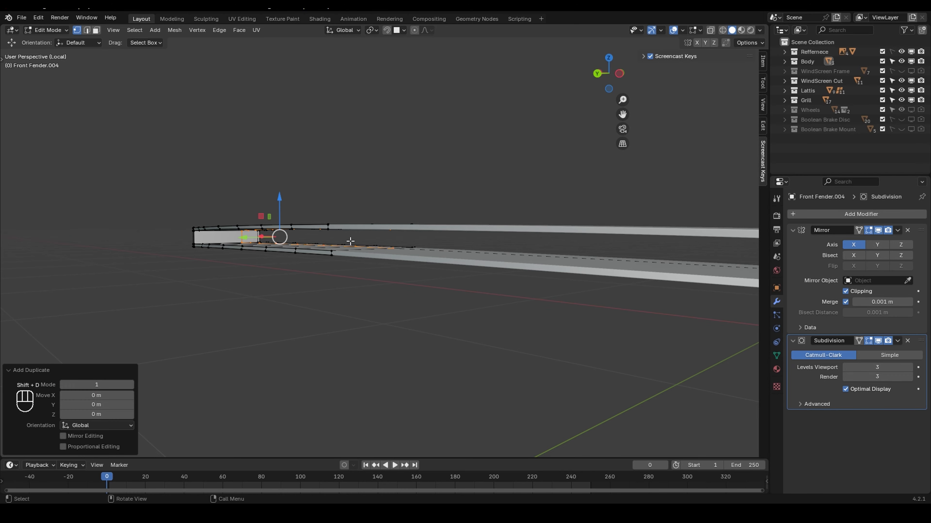
key(p)
click(349, 240)
key(Tab)
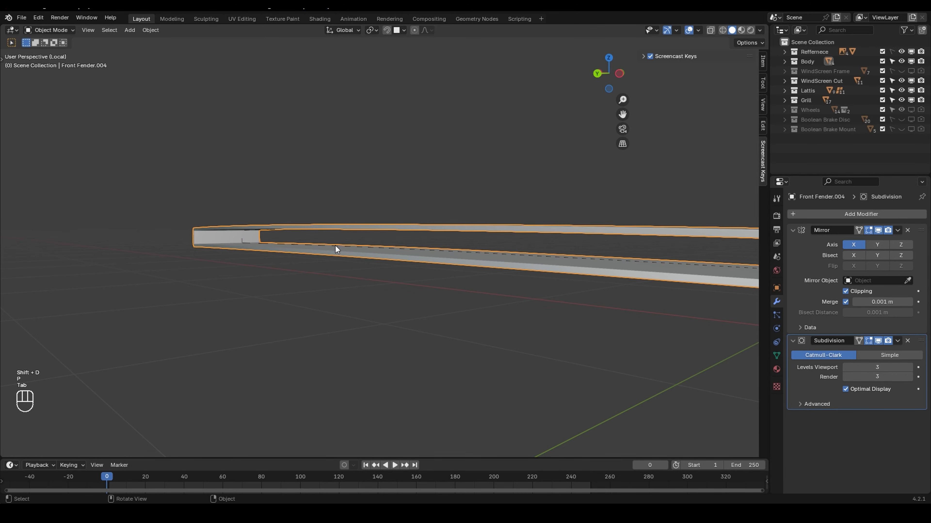
Isolate the separated edge loop Front Fender.005 in local view and open it in Edit Mode.
click(335, 246)
key(KP_Divide)
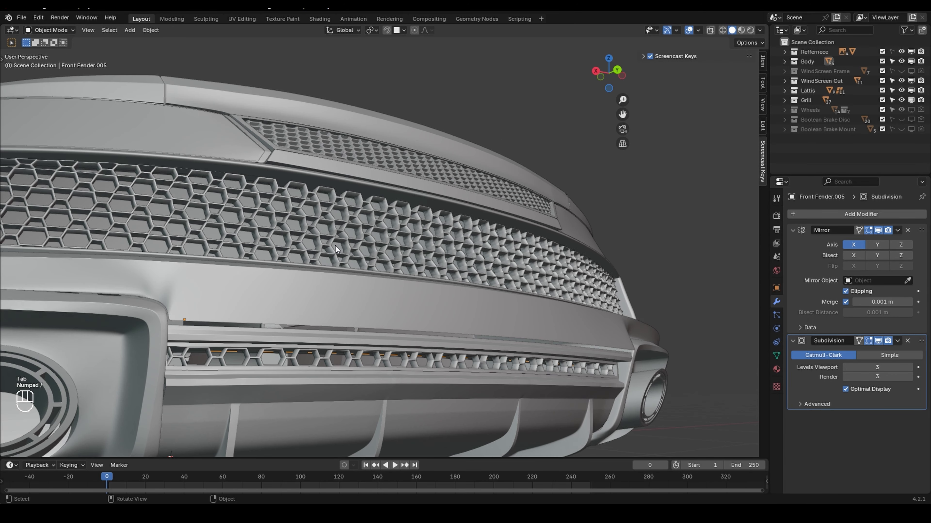
key(KP_Divide)
middle_drag(335, 245, 337, 291)
key(Tab)
scroll(288, 275, up, 5)
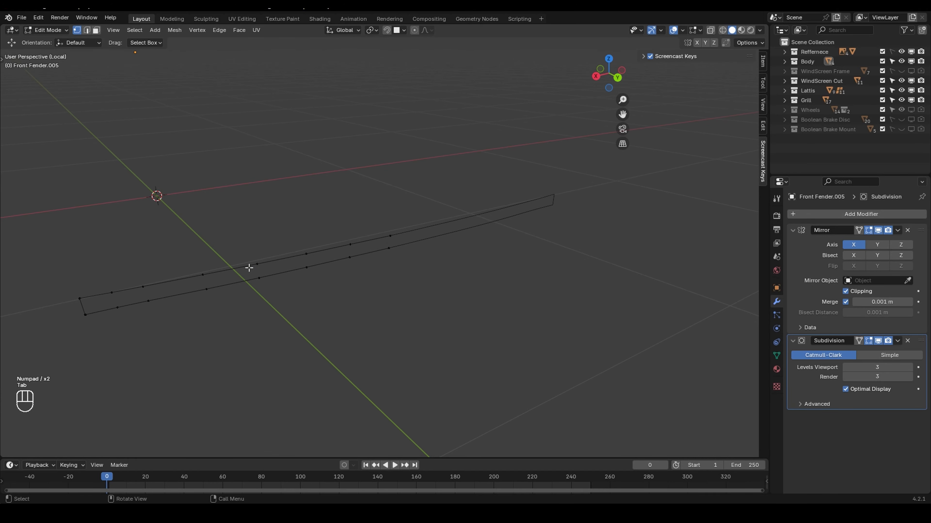
shift+middle_drag(198, 272, 326, 239)
Check how the vertices along the loop's upper and lower edges pair up between its outer end and centre.
click(202, 263)
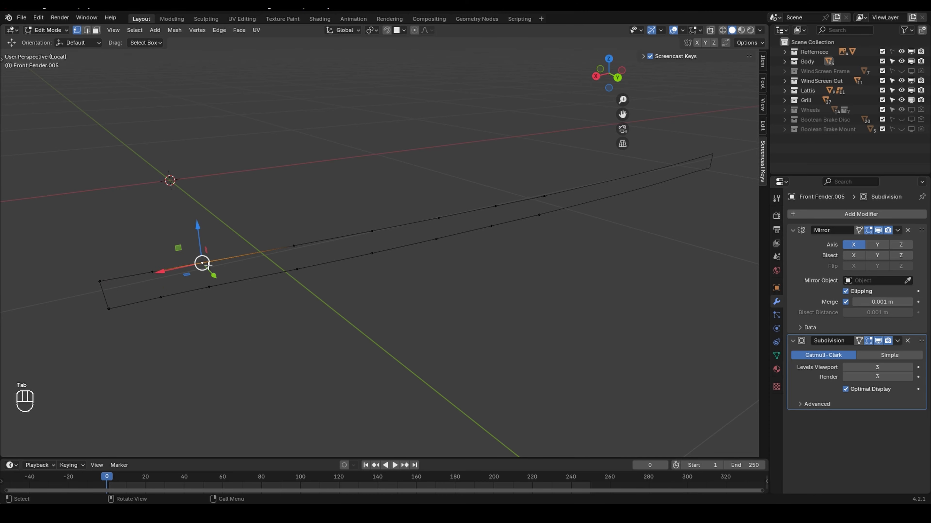
click(293, 245)
click(372, 231)
click(438, 218)
click(495, 206)
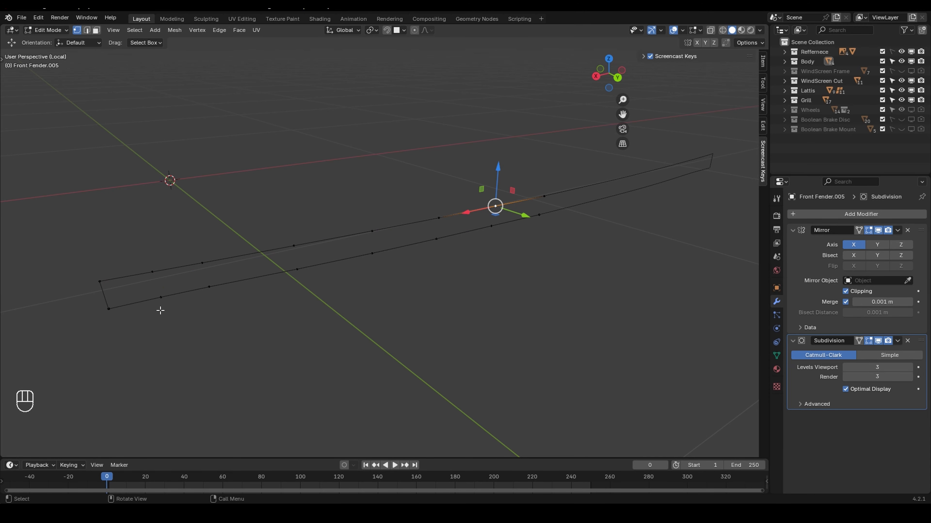
click(161, 297)
click(210, 287)
click(297, 270)
click(372, 253)
click(436, 239)
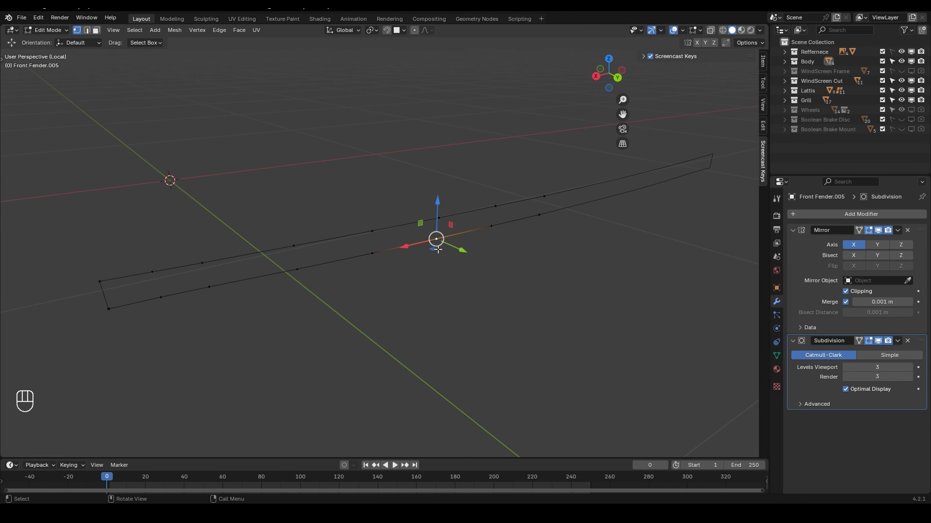
click(491, 226)
Dissolve the surplus vertices beside the lower and upper corners at the loop's outer end.
click(152, 272)
shift+click(161, 297)
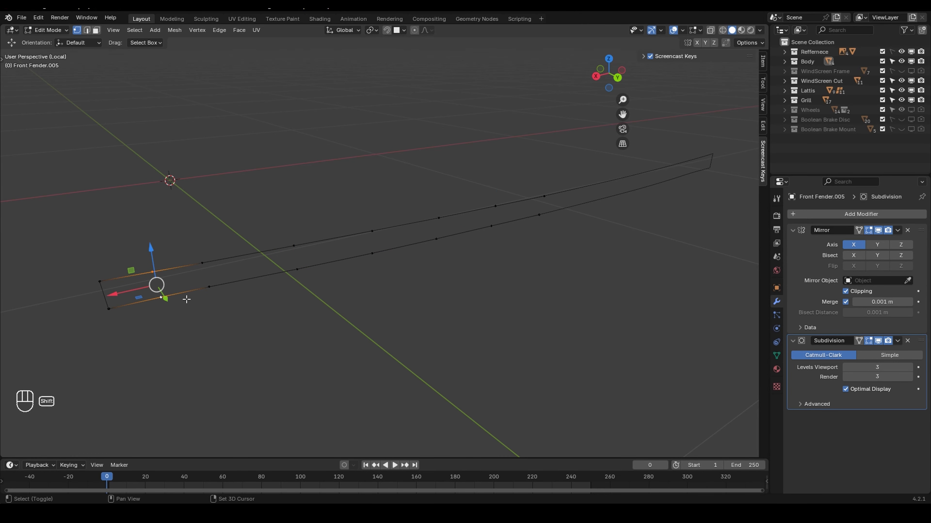
scroll(102, 297, up, 4)
shift+middle_drag(89, 291, 271, 312)
click(115, 306)
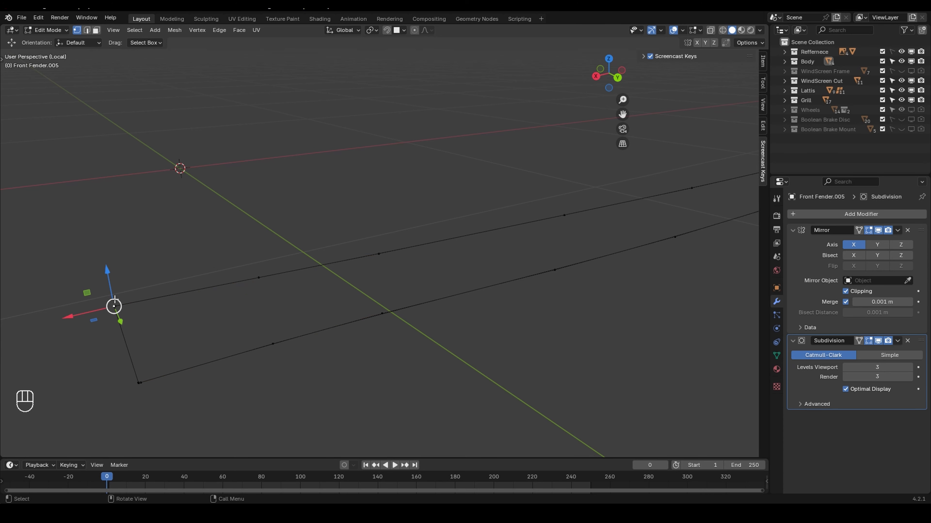
middle_drag(114, 306, 104, 287)
click(40, 237)
shift+middle_drag(40, 237, 124, 323)
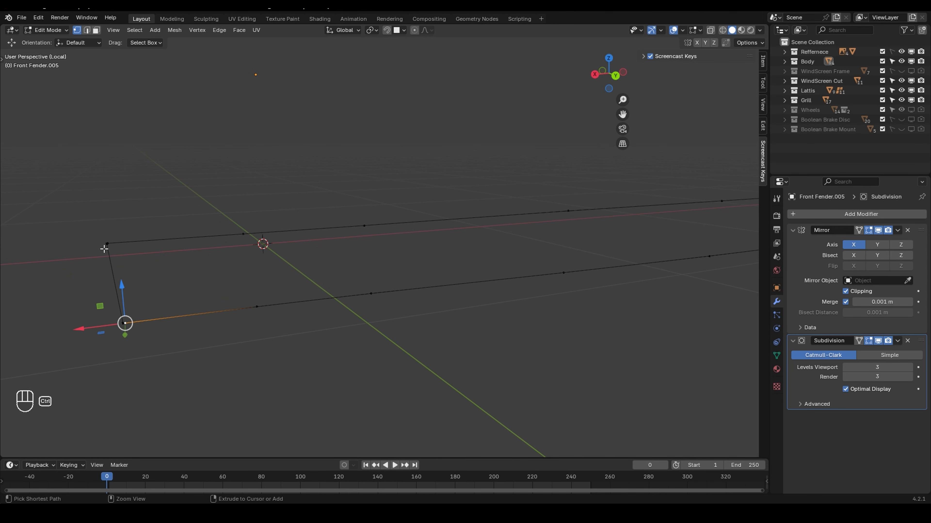
key(ctrl+x)
click(110, 242)
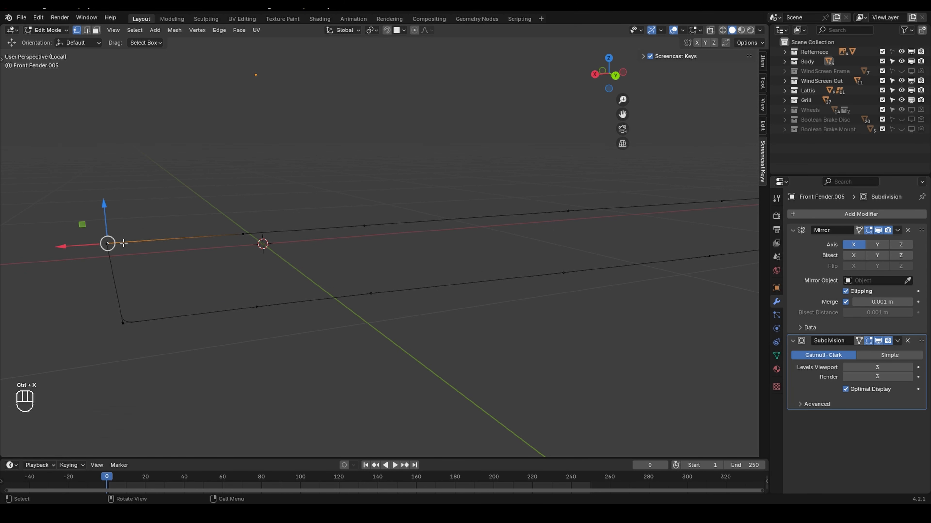
key(ctrl+x)
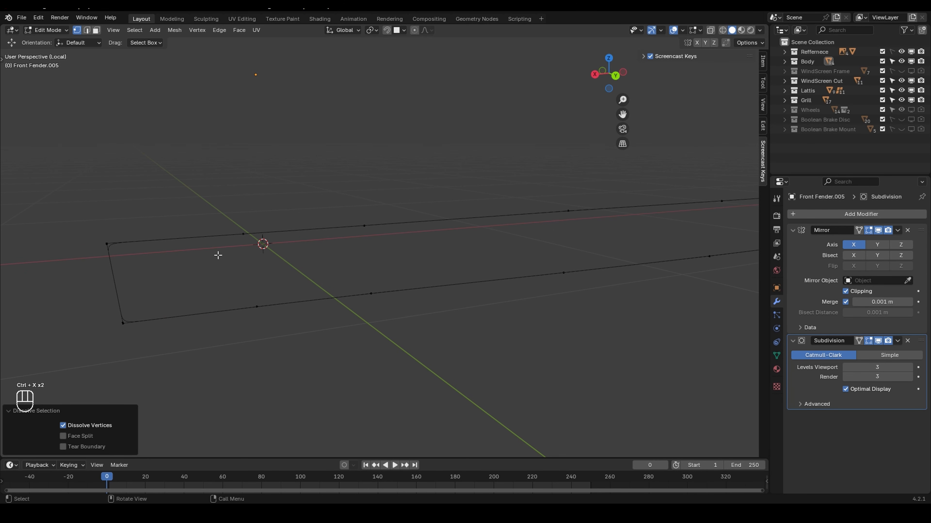
Fill quad faces between the loop's upper and lower vertices along its whole length, from the outer end to the mirror centre.
scroll(245, 246, down, 3)
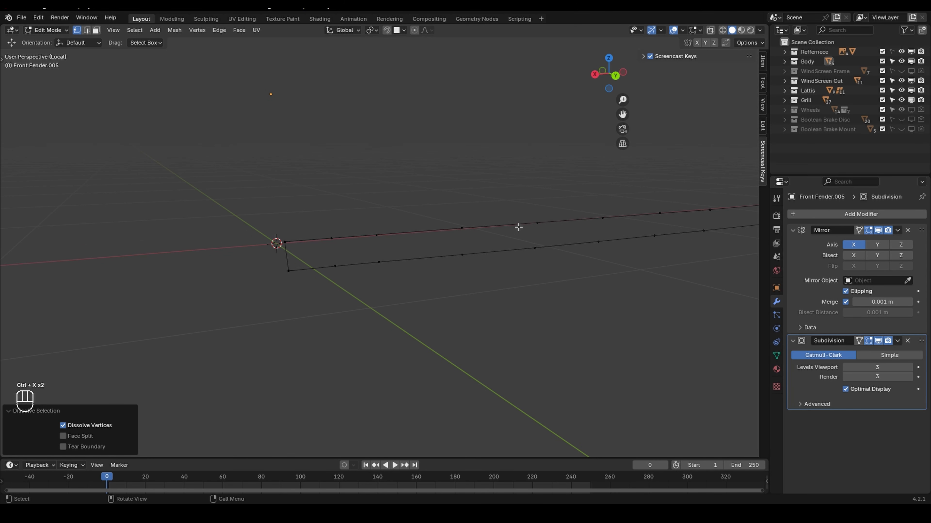
click(462, 229)
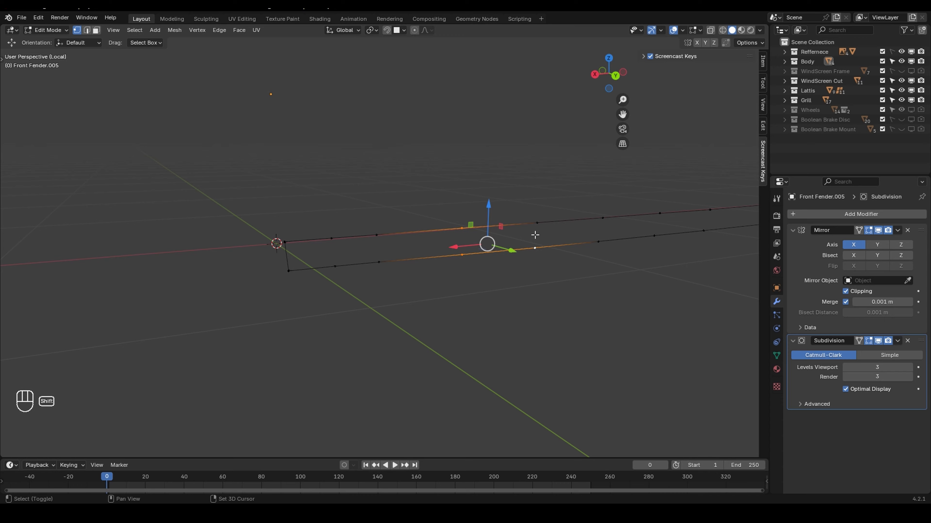
key(f)
key(f)
key(f)
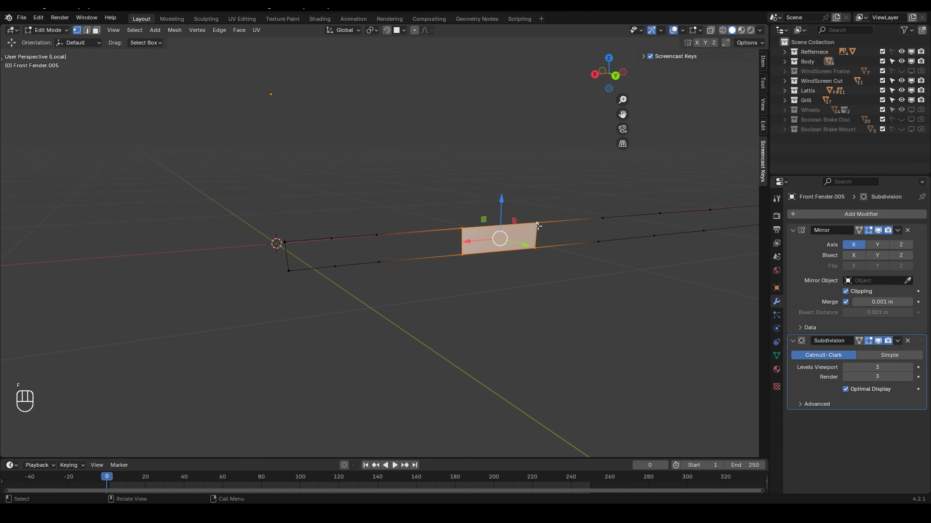
key(f)
key(f)
key(f)
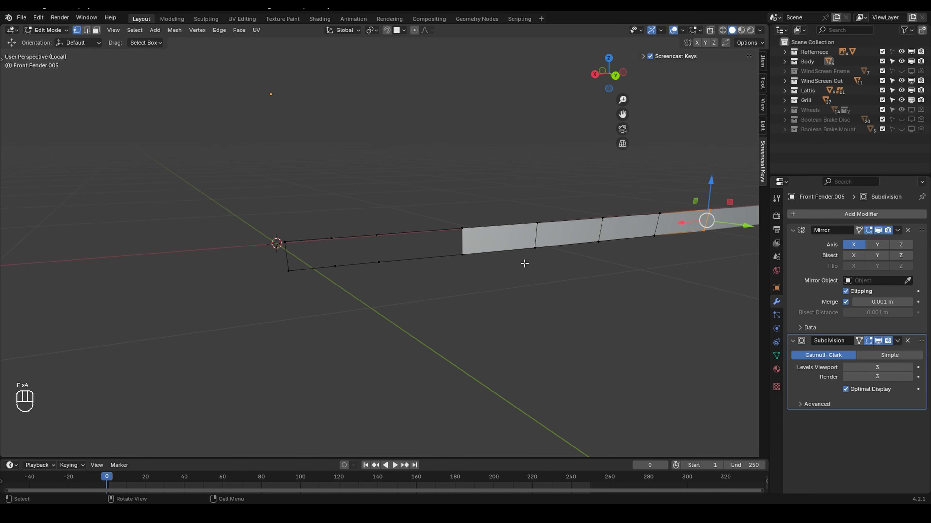
scroll(327, 256, up, 5)
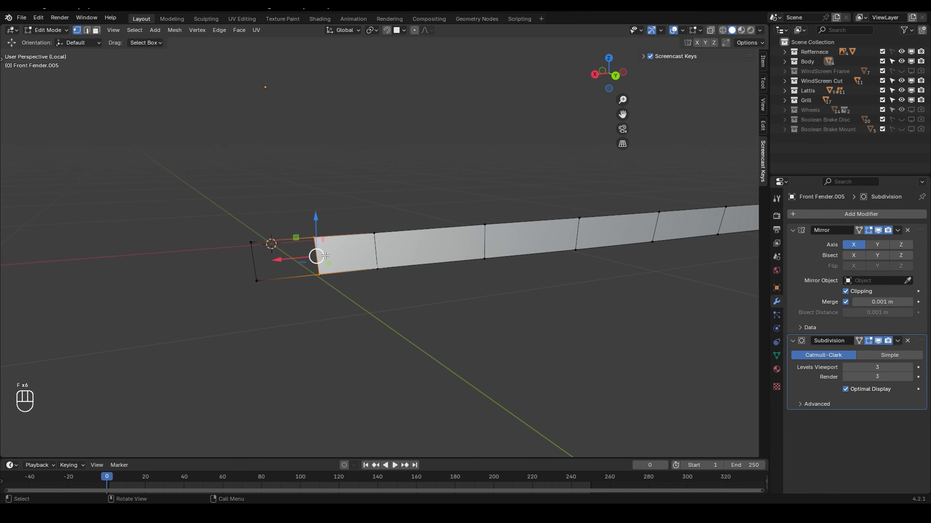
key(f)
key(ctrl+r)
drag(115, 275, 112, 276)
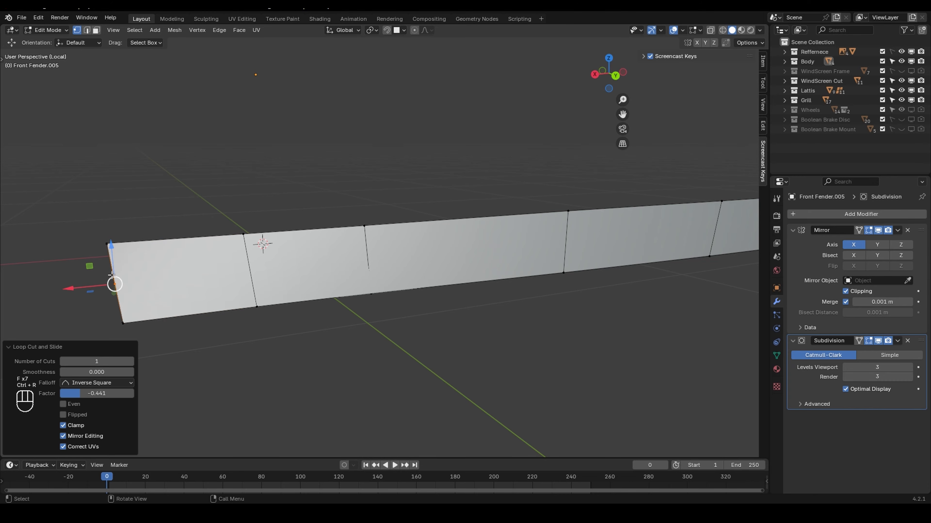
key(ctrl+z)
Add supporting edge loops close to the panel's upper edge, lower edge and outer end.
key(ctrl+r)
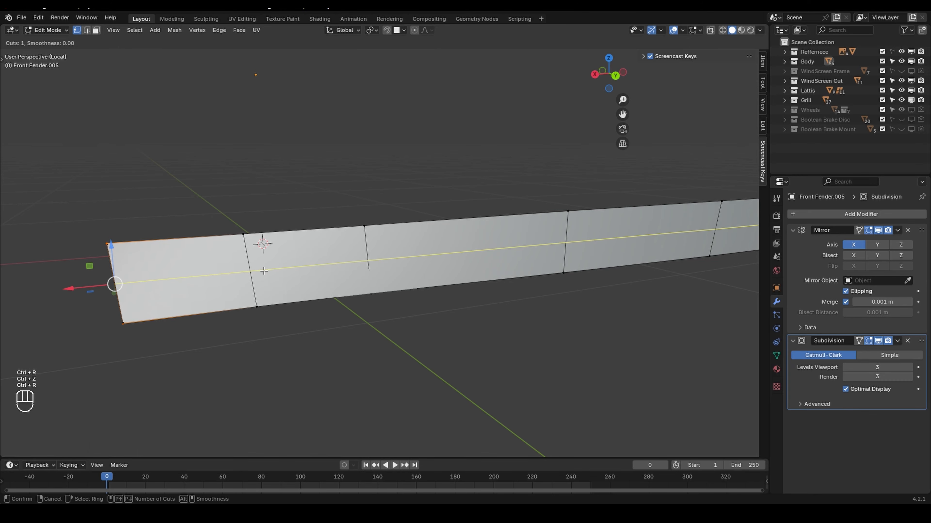
drag(264, 271, 264, 267)
click(259, 233)
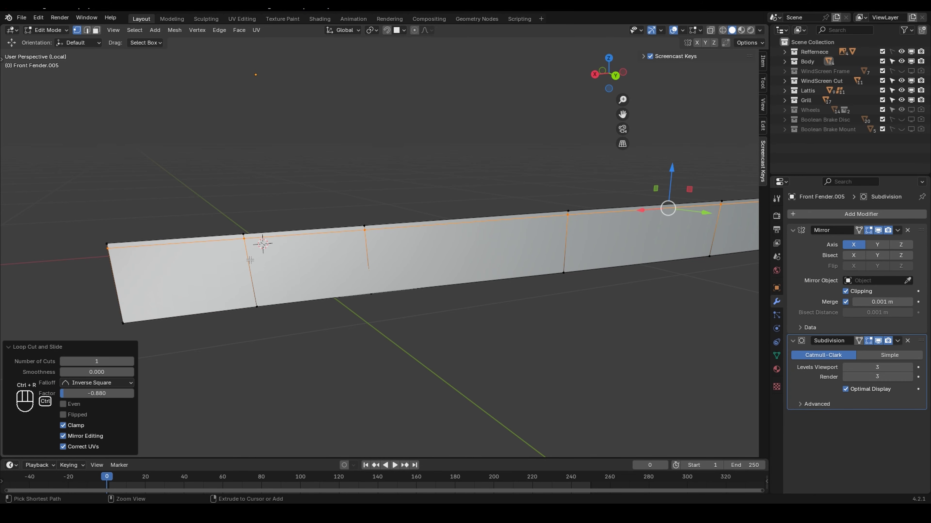
key(ctrl+r)
click(249, 262)
click(256, 288)
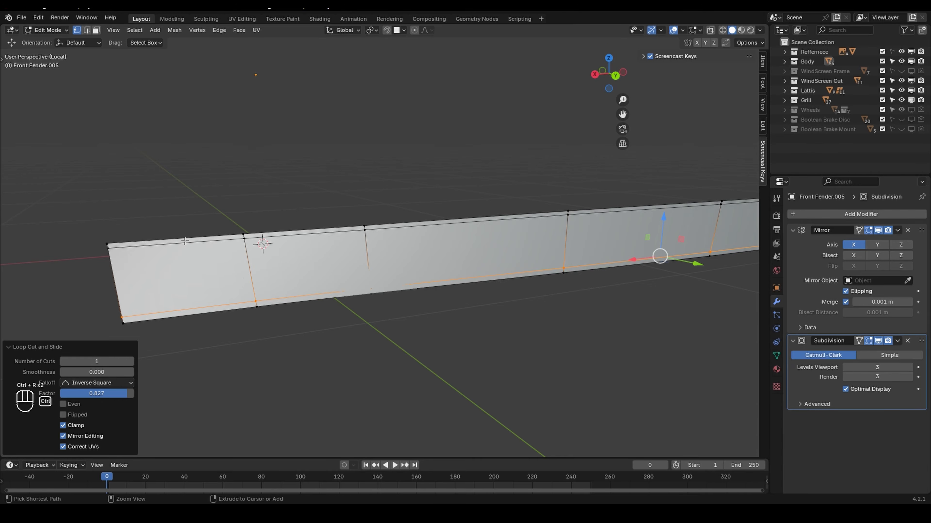
key(ctrl+r)
click(180, 240)
click(121, 248)
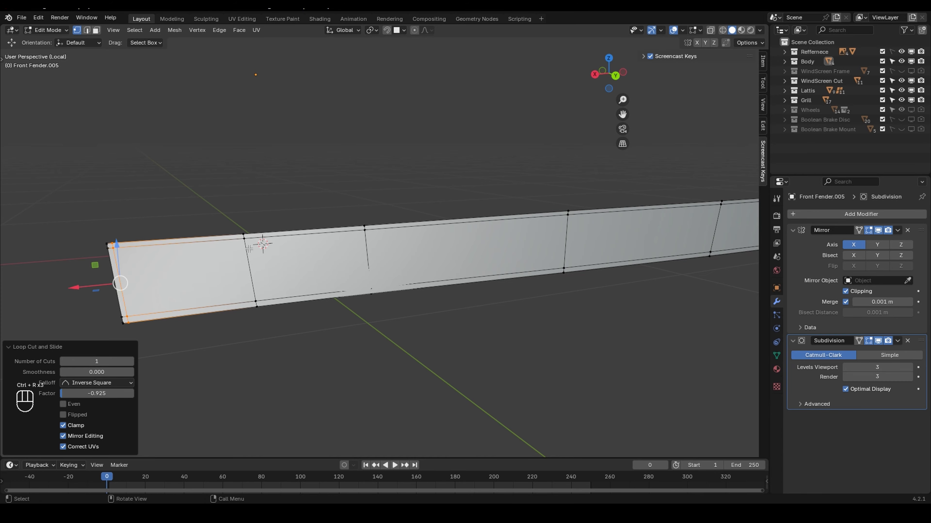
Leave Edit Mode, set the panel's viewport subdivision level to 2, and restore the full car from local view.
key(Tab)
click(846, 367)
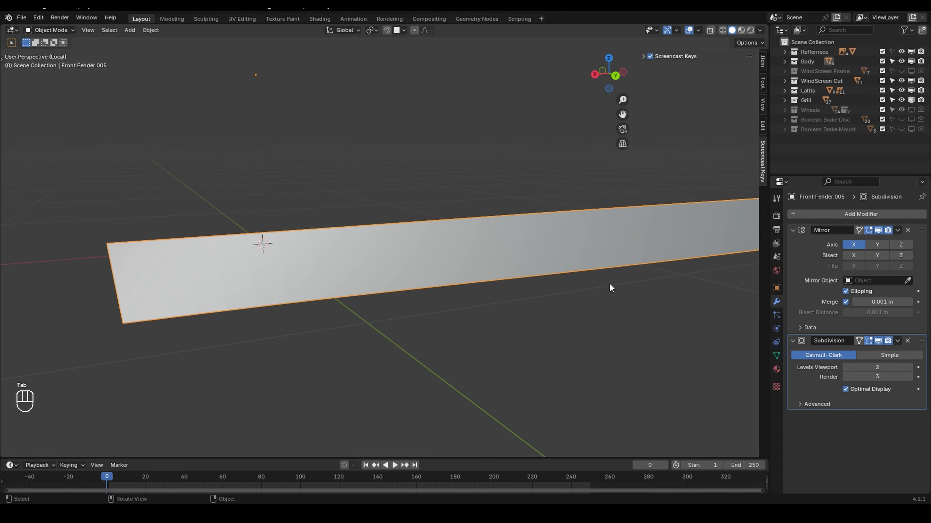
right_click(434, 205)
click(434, 205)
key(KP_Divide)
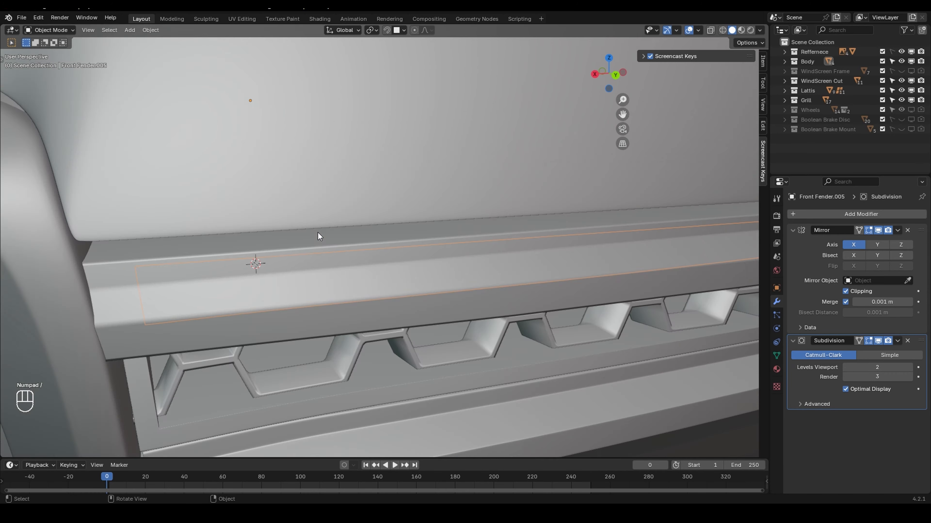
scroll(318, 233, down, 4)
middle_drag(433, 208, 436, 235)
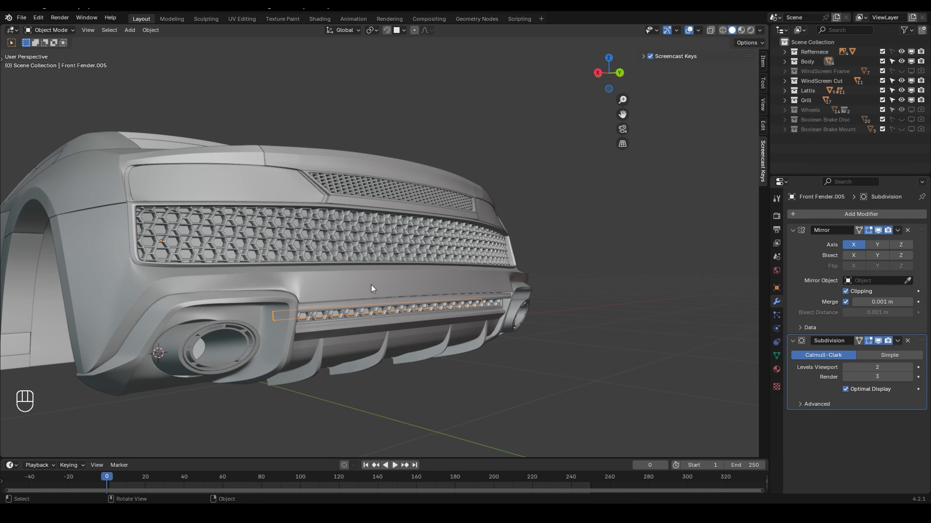
Select the Back Bumper strip above the lower grille, open it in Edit Mode and isolate it in local view.
click(349, 302)
scroll(347, 303, up, 5)
middle_drag(347, 290, 365, 292)
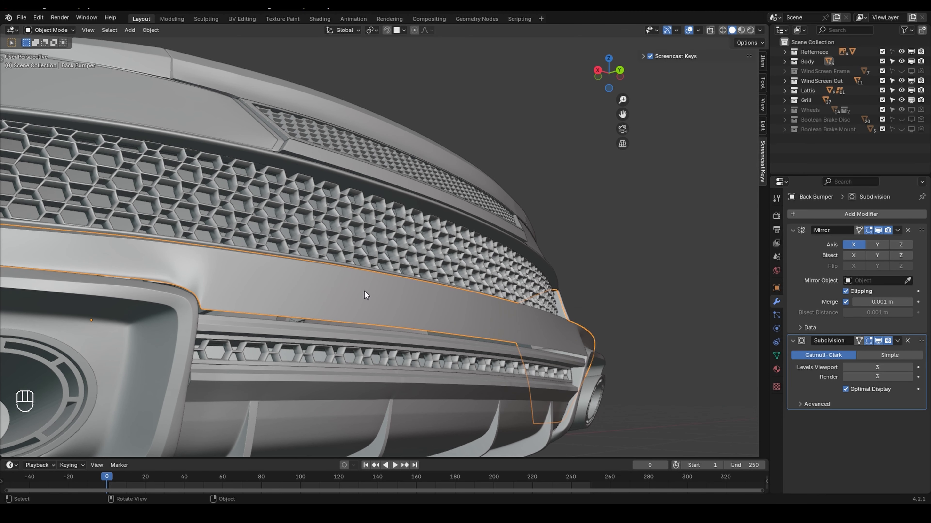
key(Tab)
middle_drag(464, 326, 211, 321)
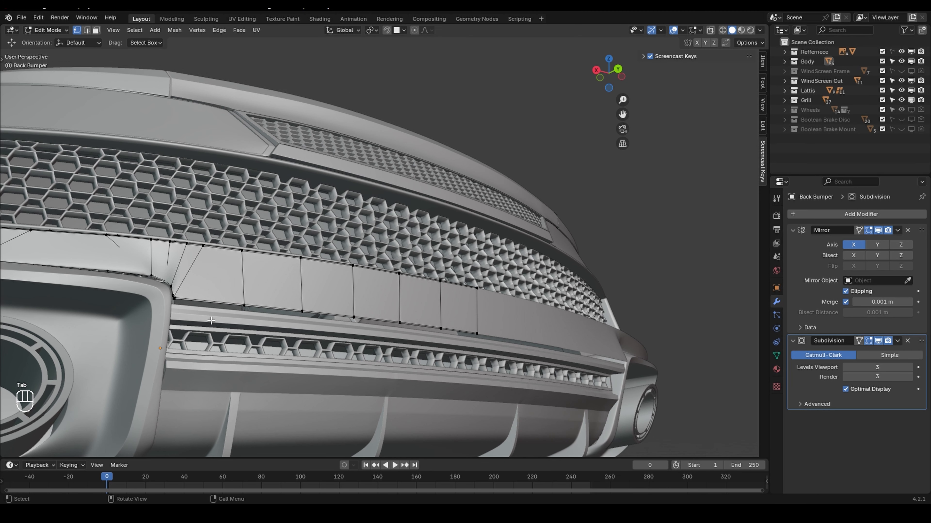
key(KP_Divide)
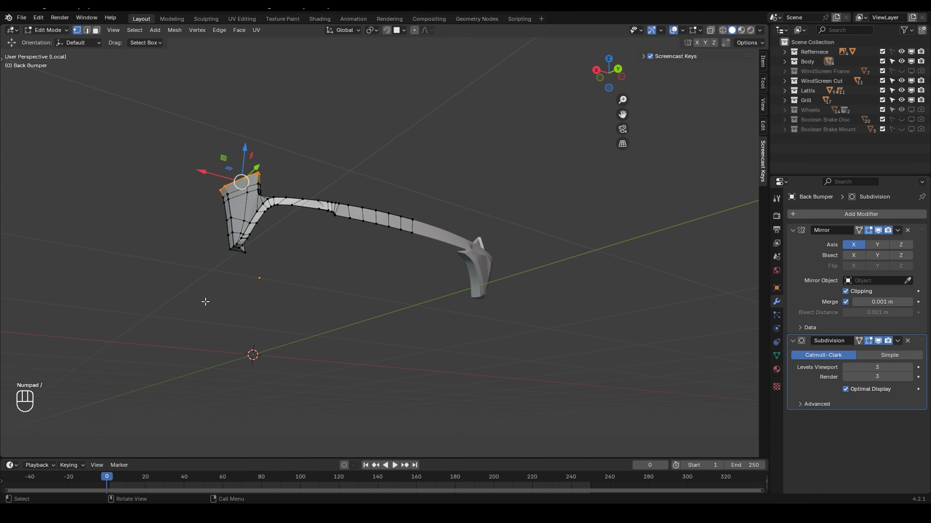
middle_drag(329, 214, 258, 217)
scroll(351, 231, up, 3)
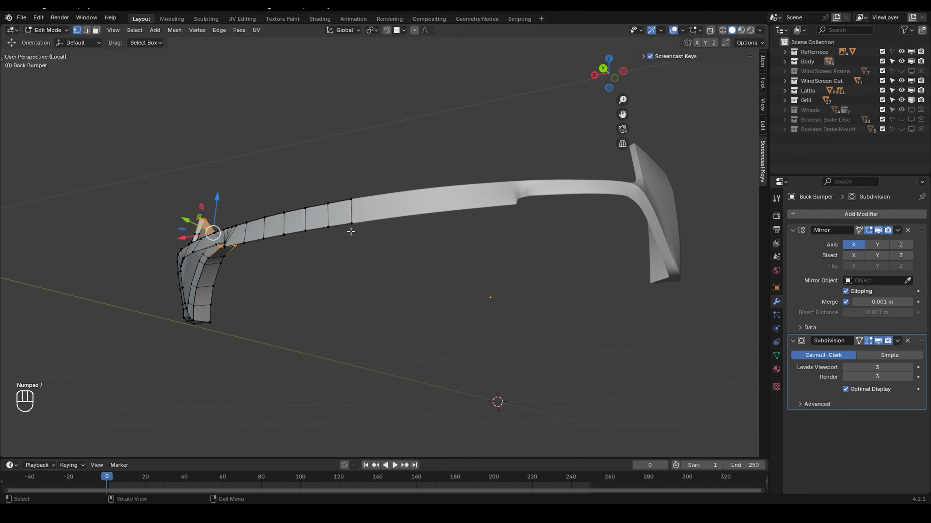
Extrude the bumper's lower edge path, from the mirror centre to the side corner, about 0.208 m inward along Y.
middle_drag(350, 233, 319, 262)
scroll(207, 315, up, 4)
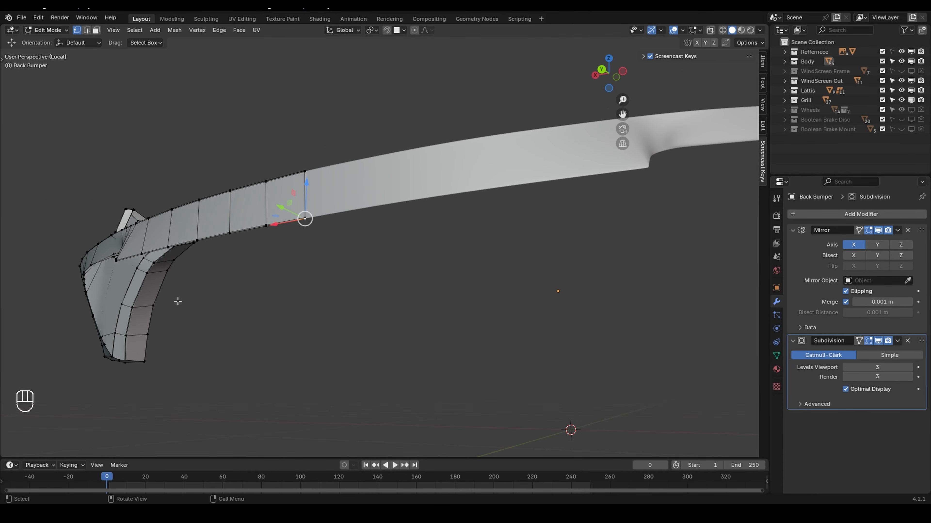
middle_drag(177, 302, 282, 343)
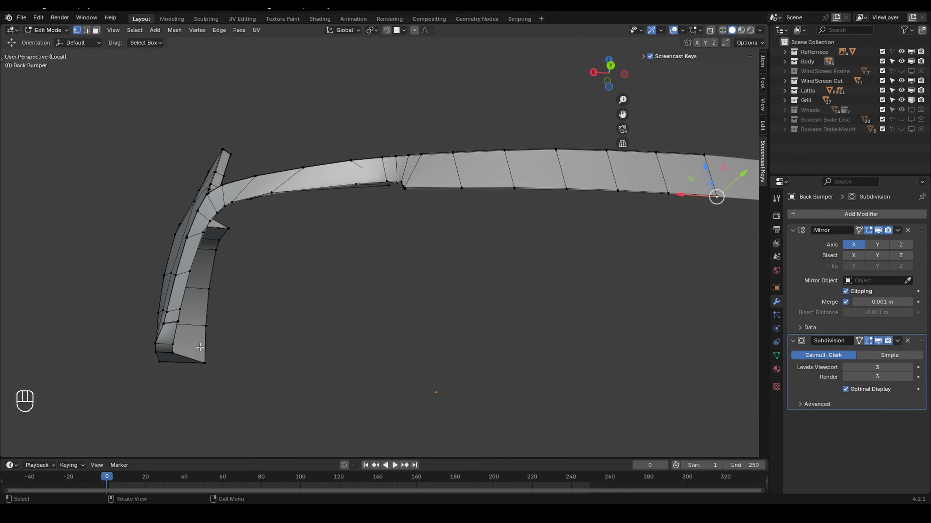
middle_drag(199, 347, 412, 249)
ctrl+click(283, 206)
key(e)
key(y)
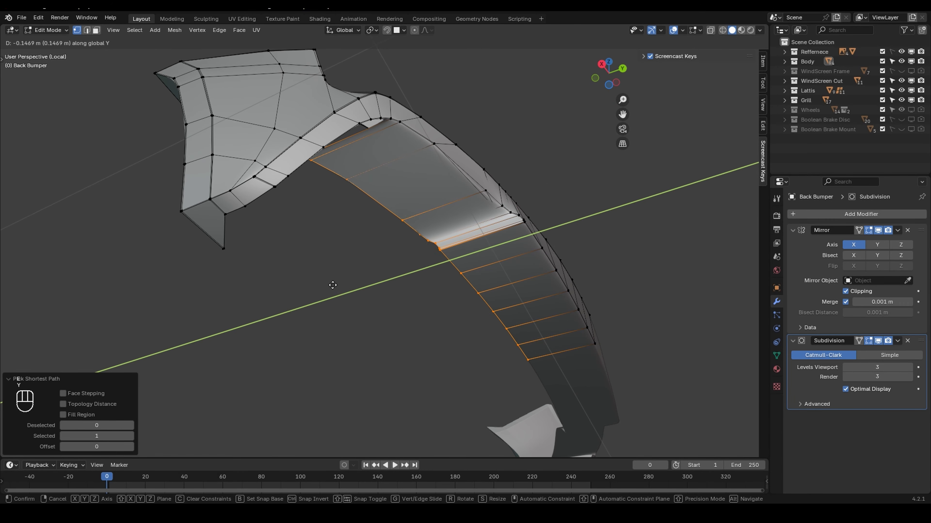
click(376, 270)
Set the pivot to Active Element and flatten the extruded edge by scaling Y to 0 from the side part's rear corner vertex.
middle_drag(376, 270, 240, 330)
scroll(231, 419, up, 2)
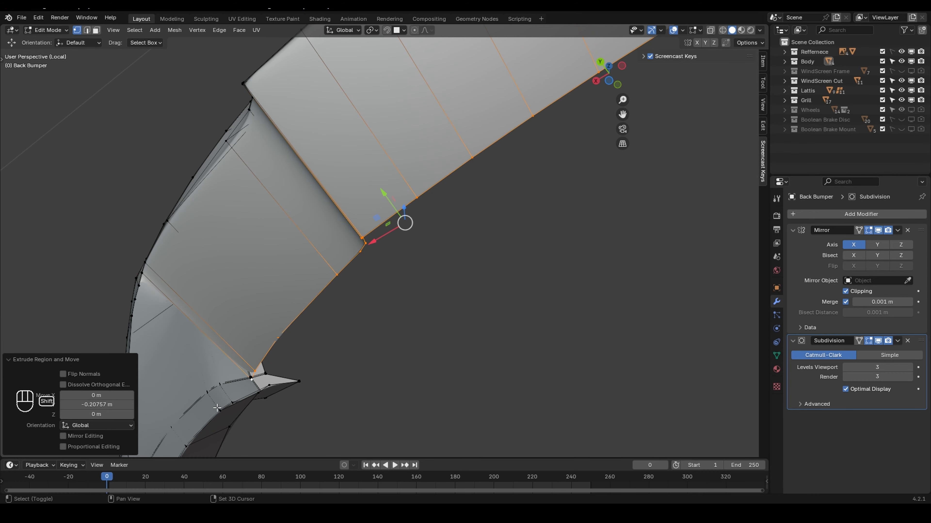
shift+middle_drag(238, 448, 287, 392)
shift+click(281, 414)
key(s)
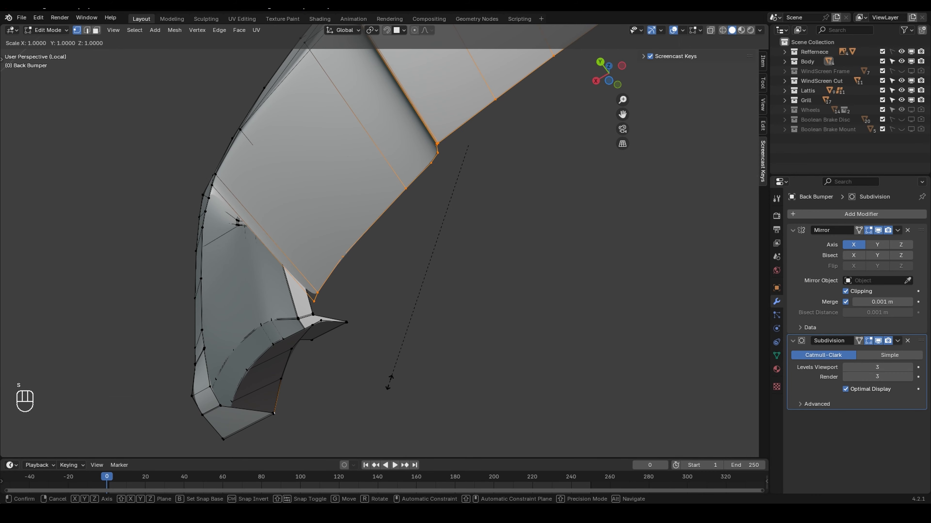
click(389, 383)
click(368, 32)
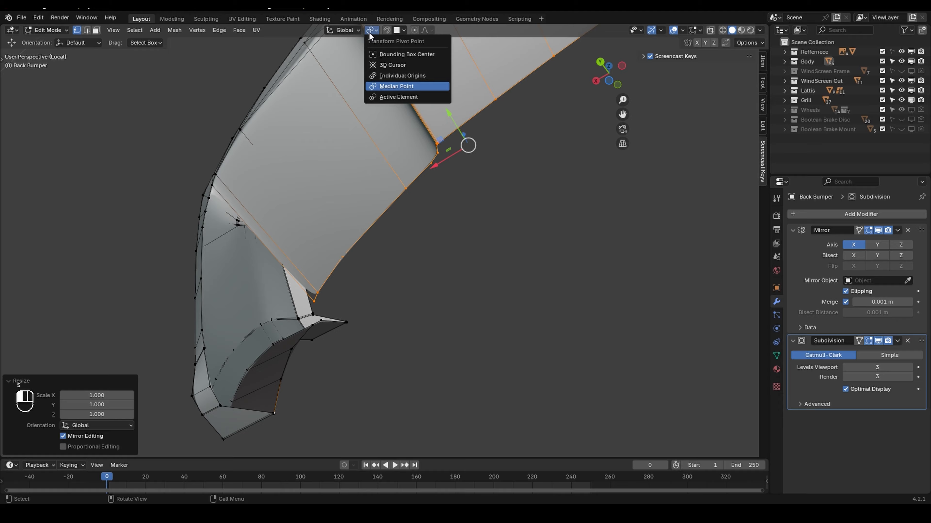
click(390, 94)
text(sy0)
key(Return)
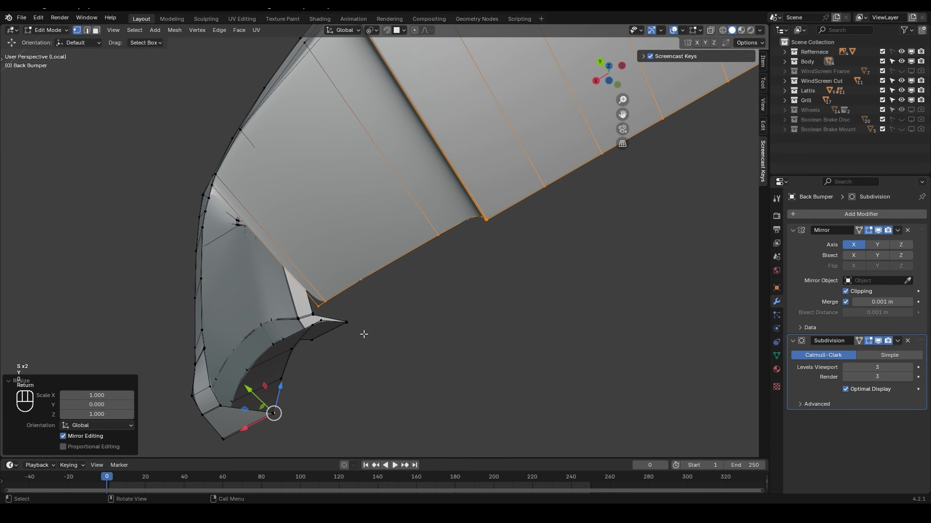
middle_drag(363, 332, 411, 318)
click(282, 281)
key(ctrl+r)
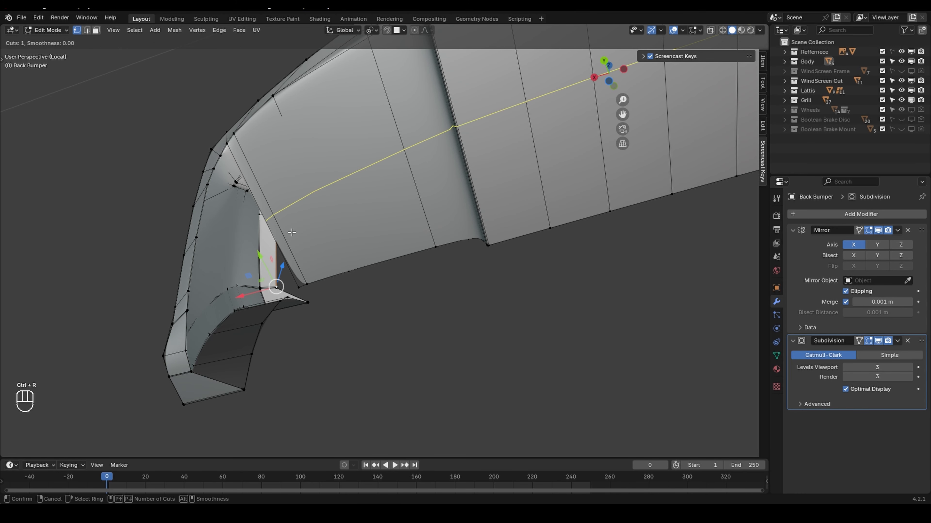
middle_drag(353, 370, 207, 236)
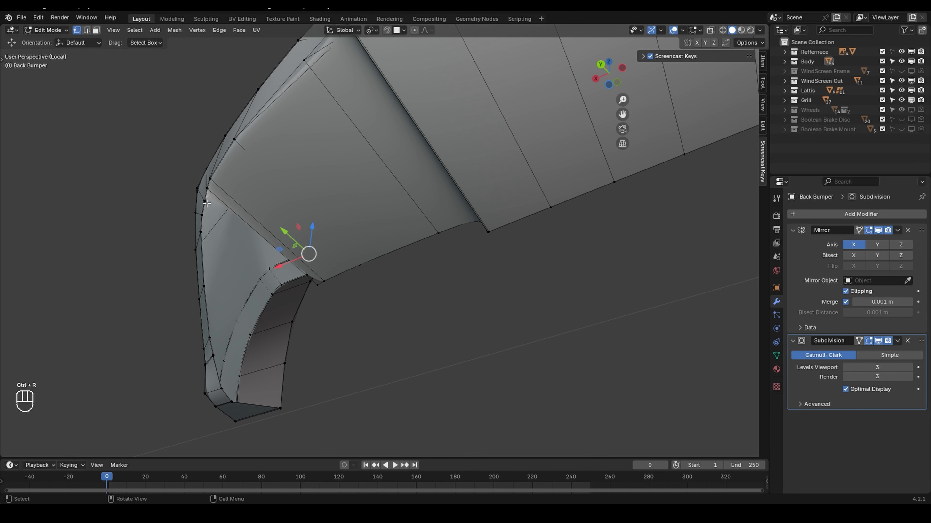
Try to extrude the side part's inner vertical edge path inward along Y, and undo the extrusion.
ctrl+click(239, 393)
middle_drag(228, 402, 264, 426)
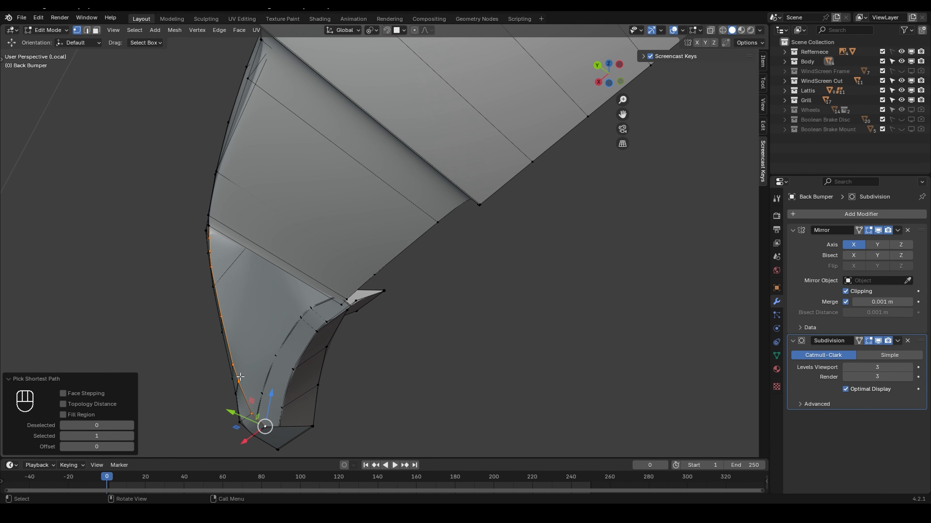
key(e)
key(y)
click(279, 377)
middle_drag(328, 397, 324, 395)
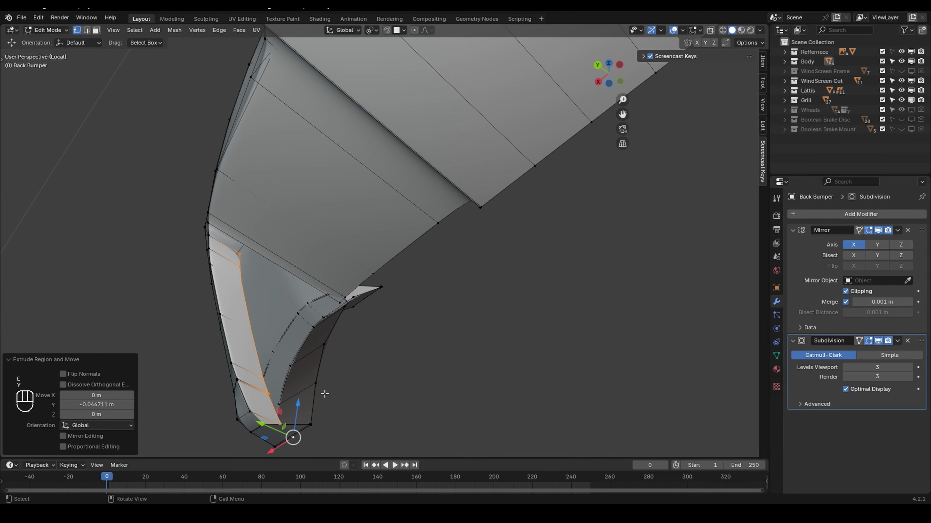
key(ctrl+z)
key(ctrl+z)
key(ctrl+z)
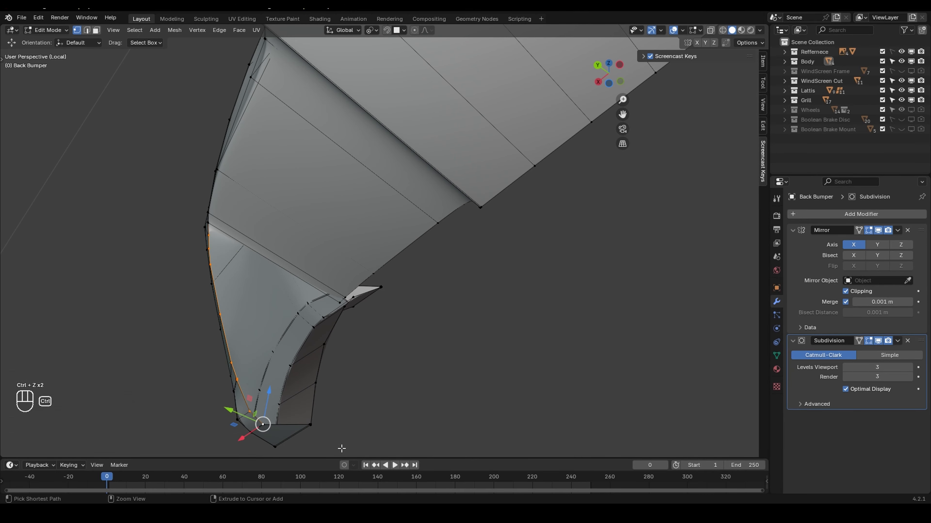
Extrude the side part's inner vertical edge path about 0.039 m inward along Y and flatten it with a Y scale of 0.
ctrl+click(252, 410)
middle_drag(255, 406, 268, 407)
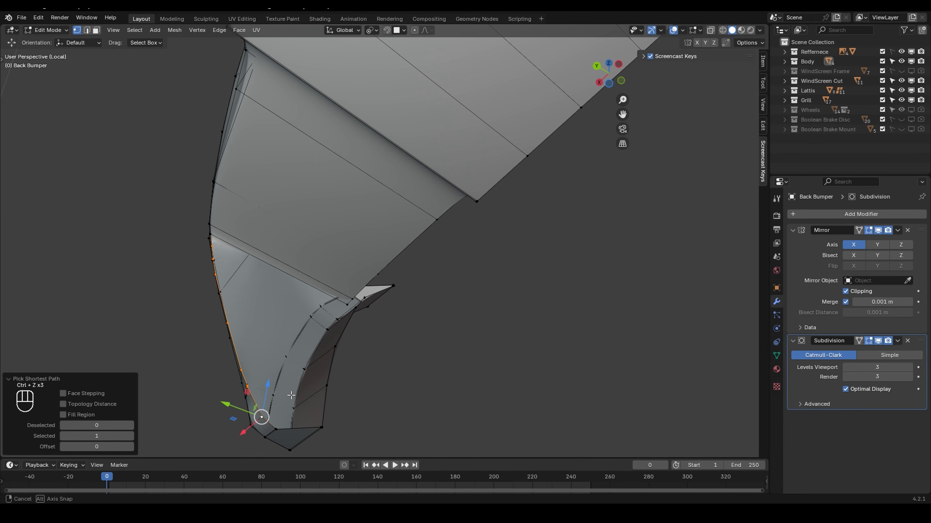
key(e)
key(y)
click(321, 396)
key(s)
key(y)
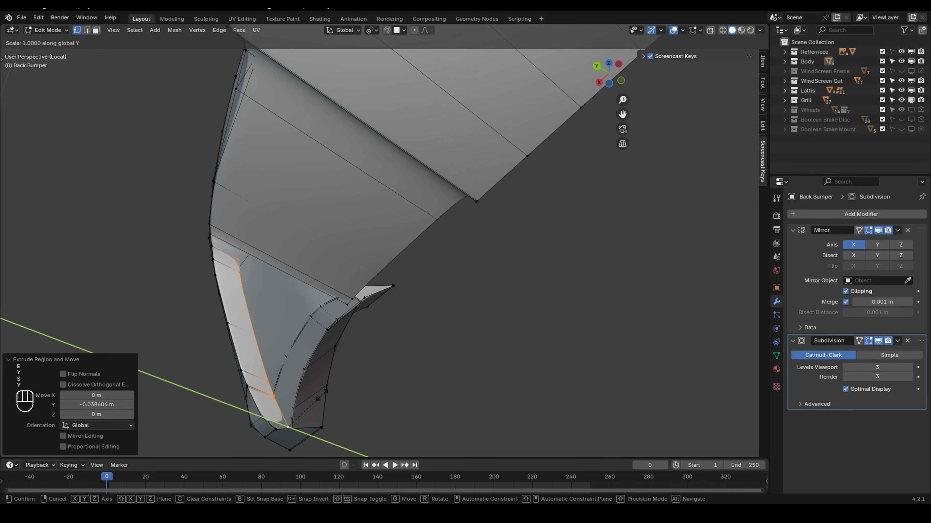
key(0)
key(Return)
Align the extruded side edge in Y with the outer corner vertex of the underside shelf using a scale of 0.
shift+middle_drag(341, 367, 491, 382)
shift+click(377, 319)
key(s)
key(y)
key(0)
key(Return)
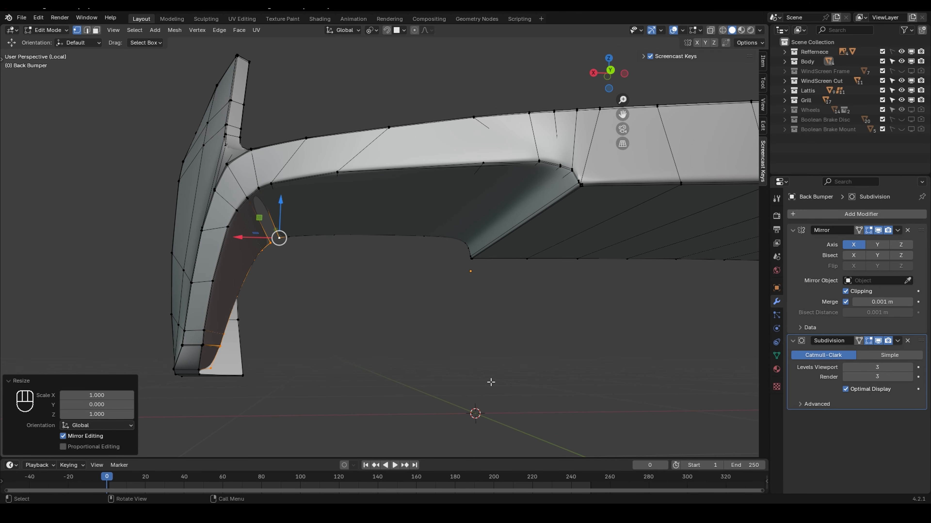
key(s)
key(y)
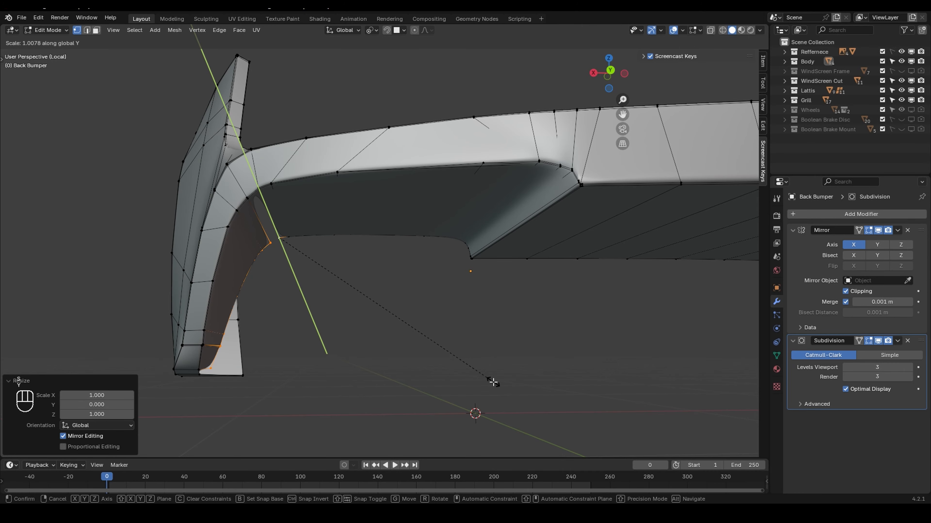
key(s)
right_click(493, 382)
key(ctrl+z)
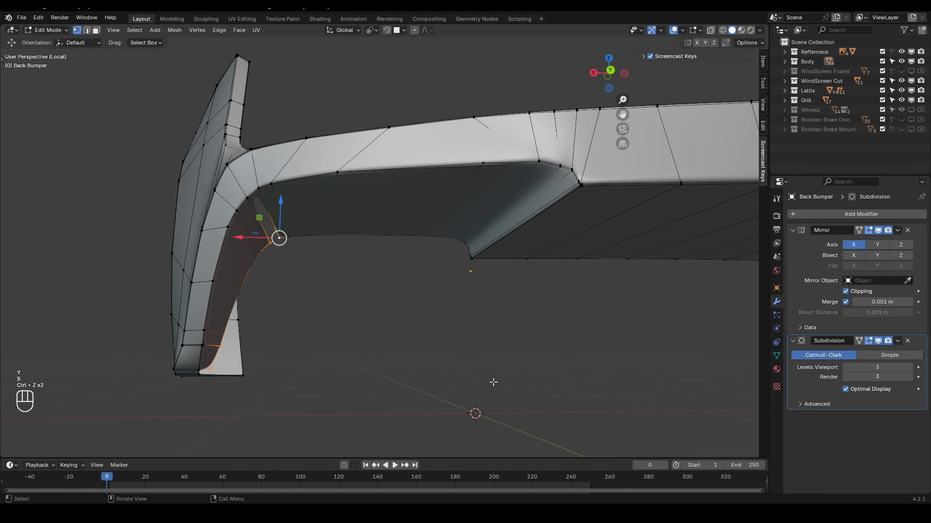
Scale the extruded side edge along X to about 0.479, towards the shelf's outer corner vertex.
key(s)
key(x)
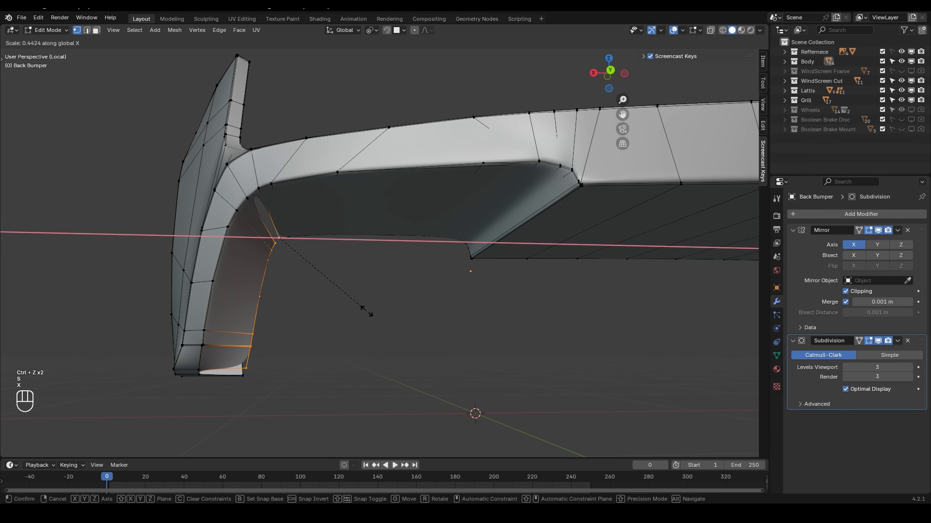
click(374, 318)
Try a centred loop cut through the extruded side flange, and undo it.
middle_drag(359, 338, 255, 404)
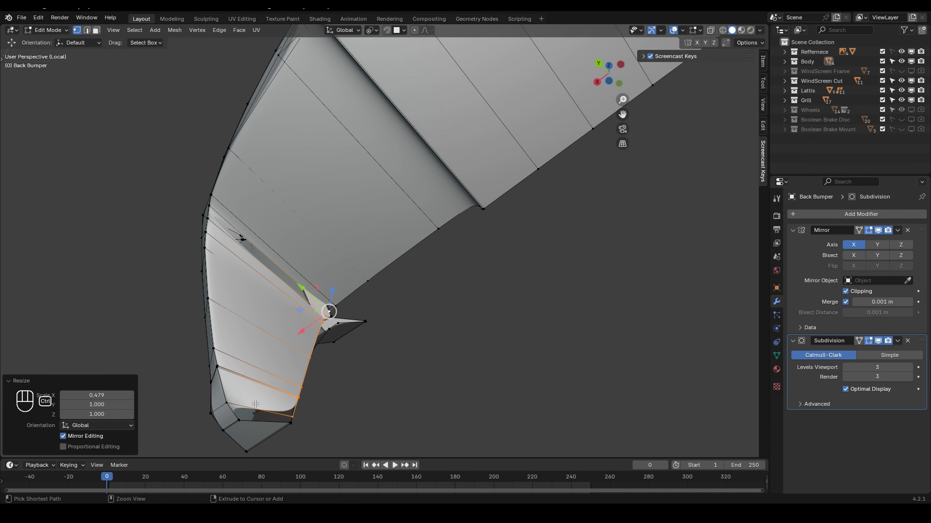
key(ctrl+r)
click(227, 242)
right_click(227, 243)
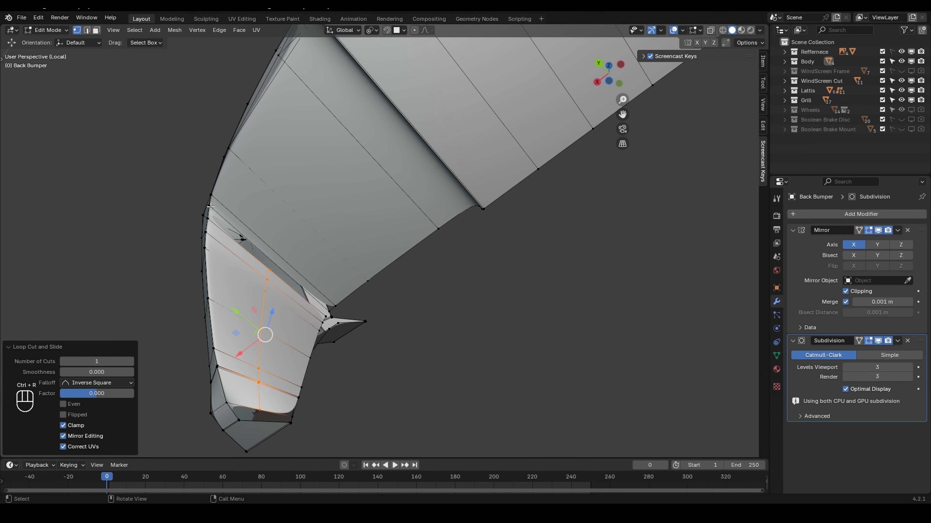
key(ctrl+z)
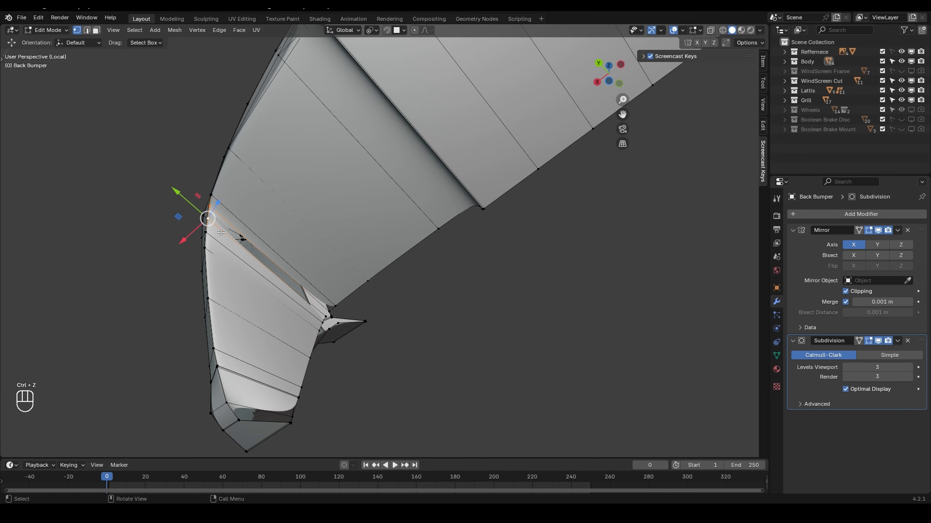
Fill the gap between the underside shelf and the side flange, and cut a lengthwise loop through both at a factor of about 0.492.
key(f)
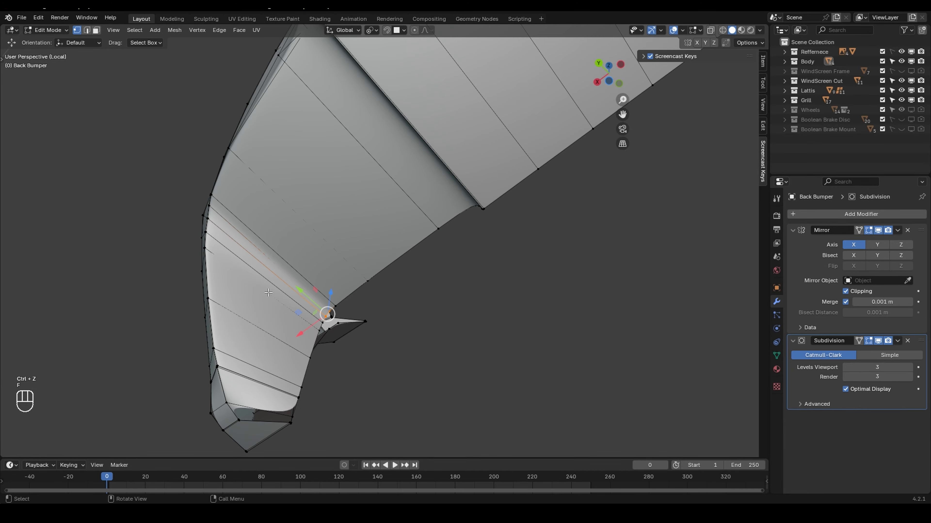
key(ctrl+r)
click(245, 402)
click(228, 405)
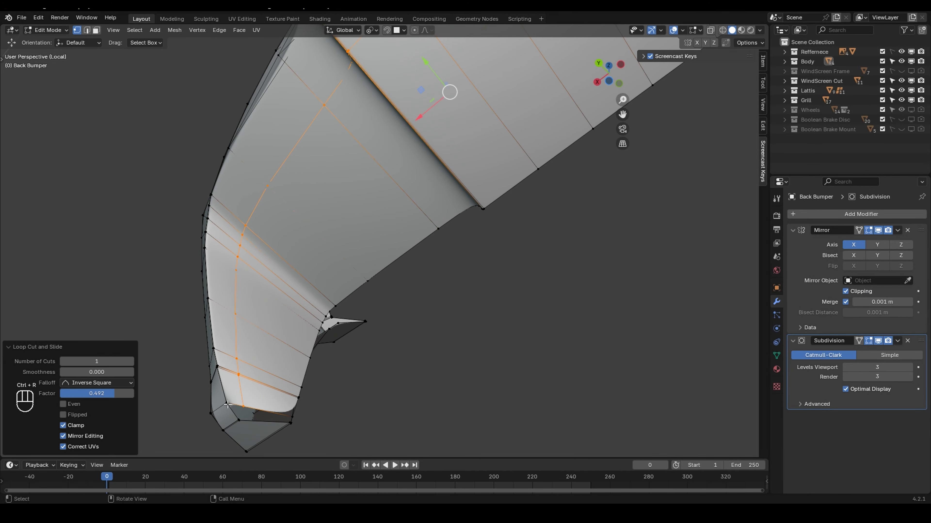
click(227, 405)
scroll(242, 414, up, 4)
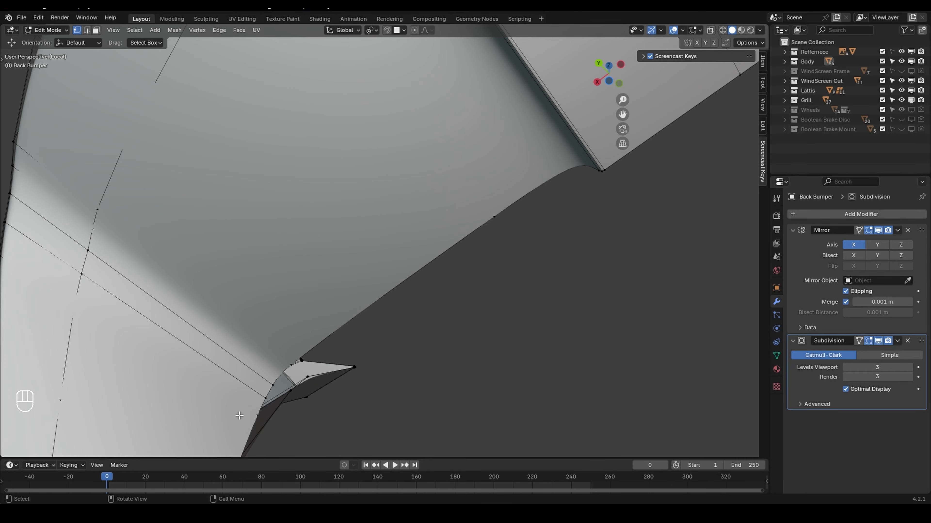
Turn off the Subdivision modifier's viewport display on the back bumper to expose the cage around the open lower corner.
shift+middle_drag(189, 414, 249, 313)
click(219, 372)
scroll(224, 339, up, 4)
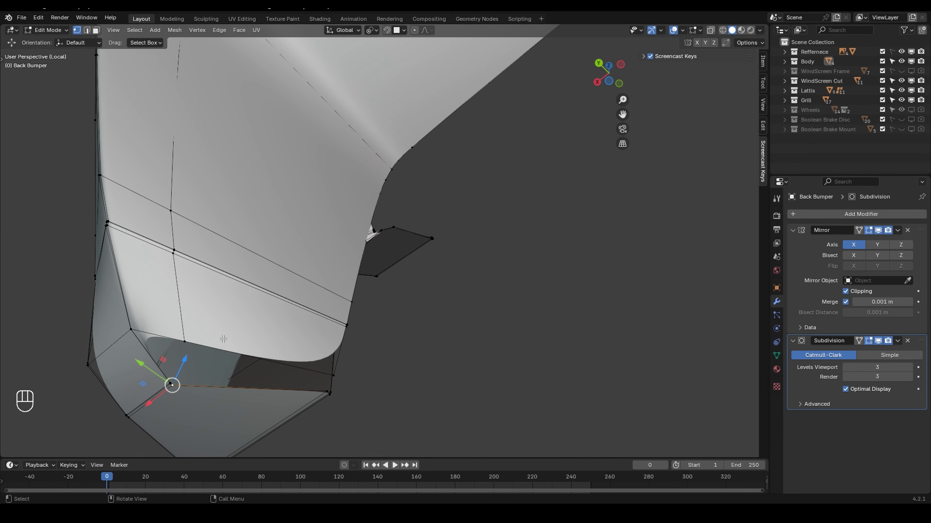
shift+middle_drag(193, 346, 351, 304)
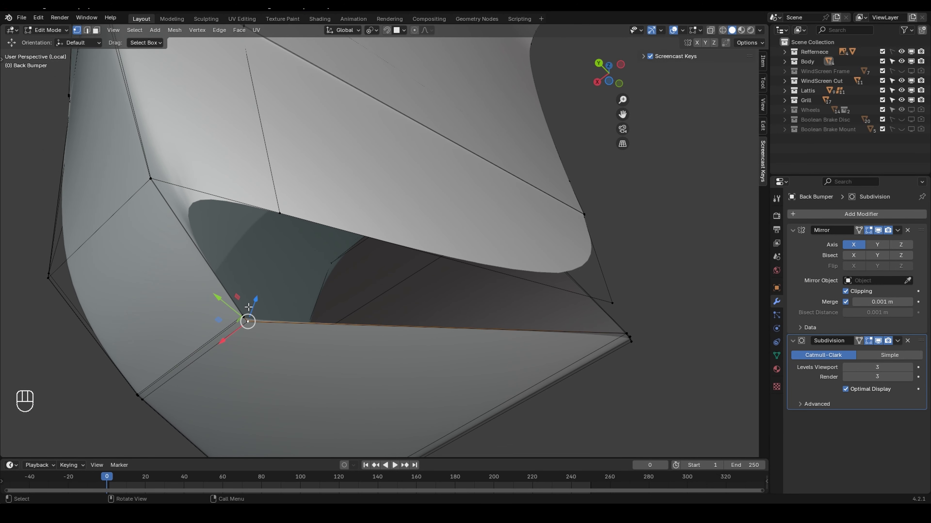
shift+middle_drag(235, 332, 238, 343)
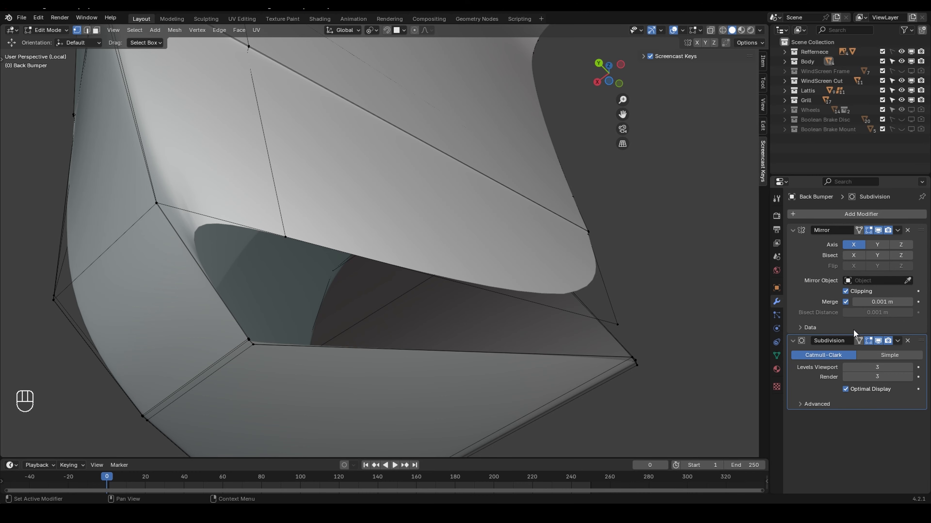
click(879, 342)
Cut two supporting loops tight against the vertical edge above the open lower corner, at factors of about -0.906 and -0.960.
key(ctrl+r)
click(291, 246)
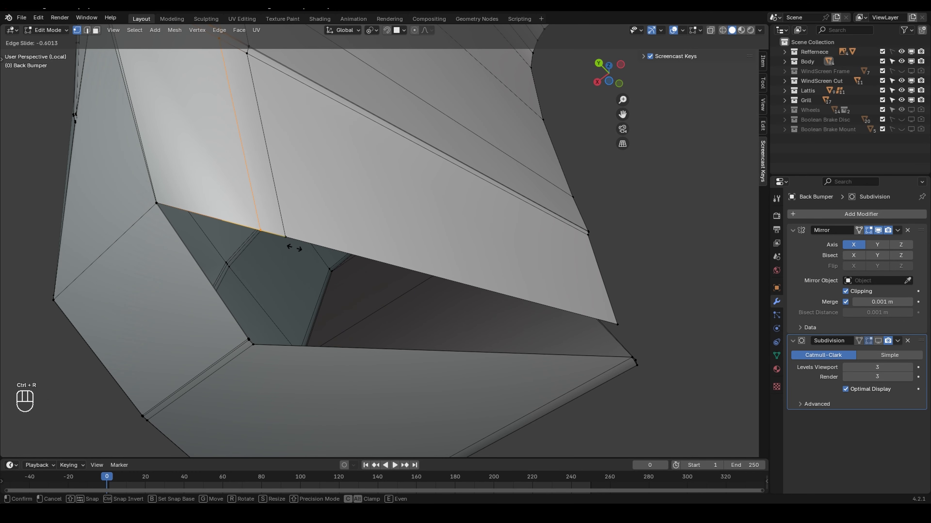
click(312, 256)
key(ctrl+r)
click(279, 245)
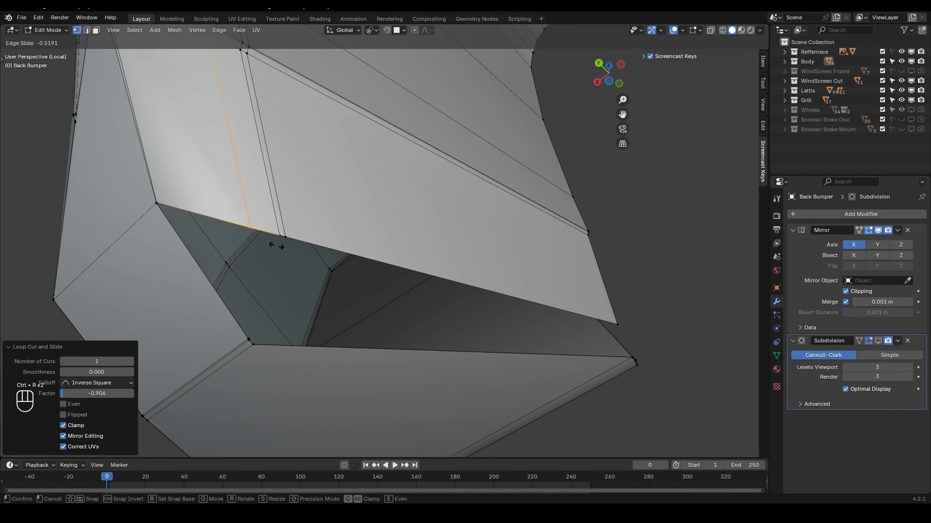
click(297, 261)
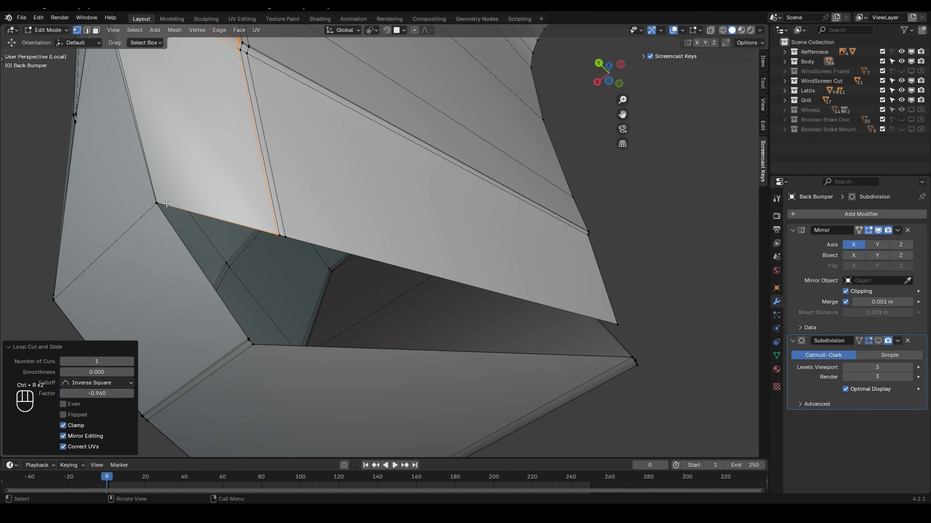
Fill the outer corner of the gap below the bumper's lower edge with a quad and the two narrow strips beside it.
click(158, 203)
key(f)
key(f)
key(f)
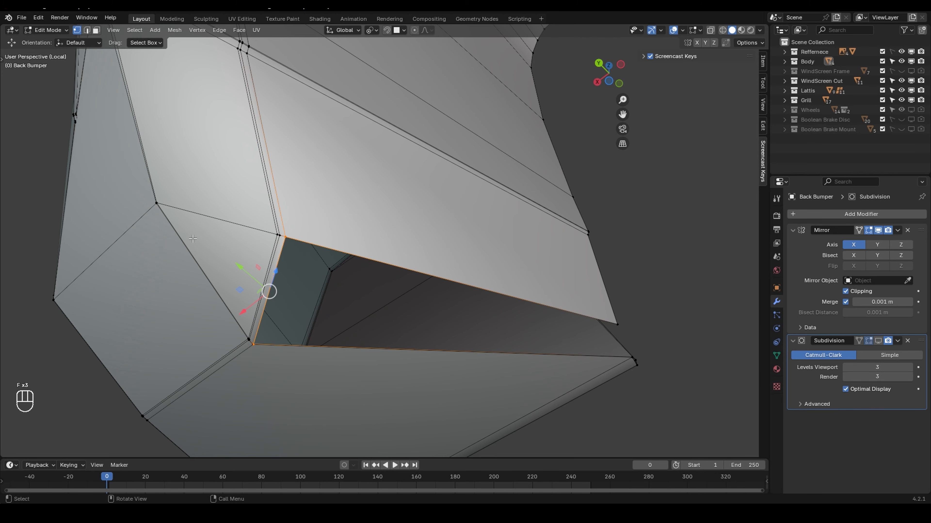
Try to fill the long remaining gap below the bumper's lower edge with one face, and undo it.
key(f)
middle_drag(450, 326, 414, 327)
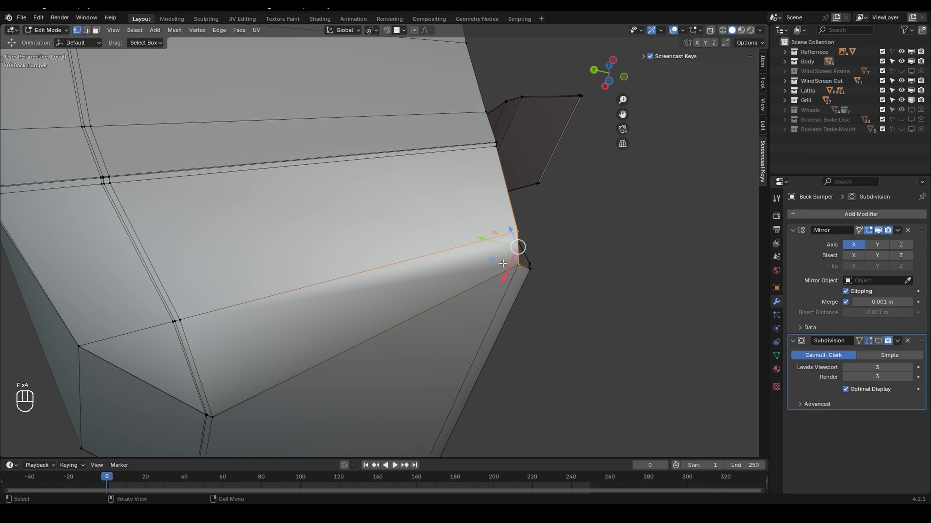
scroll(504, 264, up, 3)
shift+middle_drag(716, 298, 473, 295)
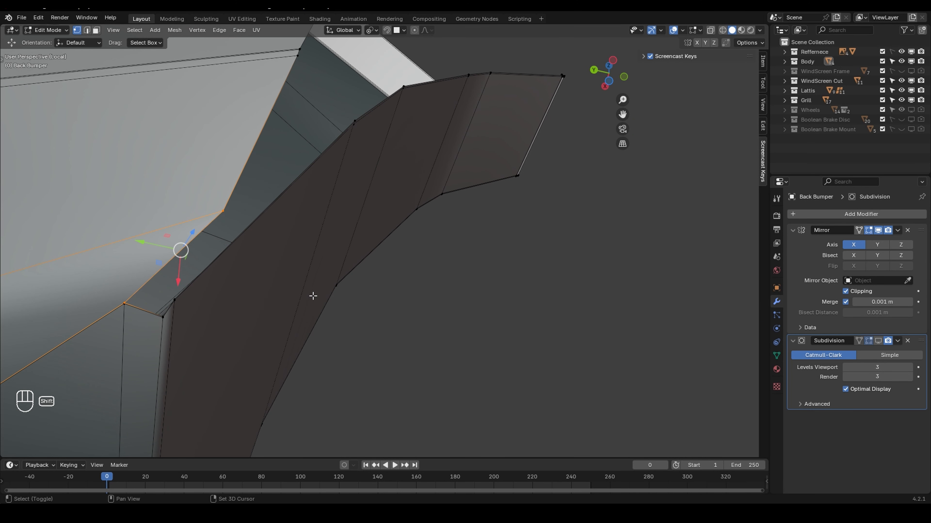
click(130, 311)
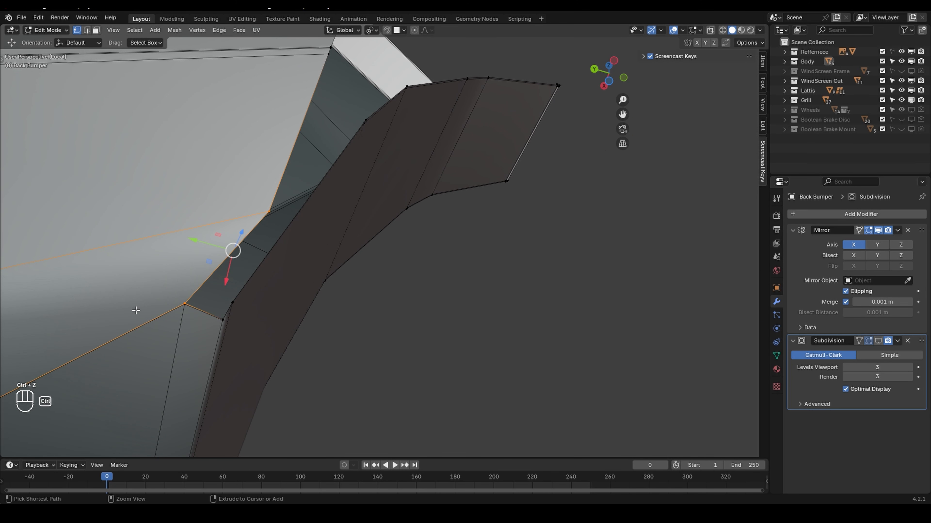
key(ctrl+z)
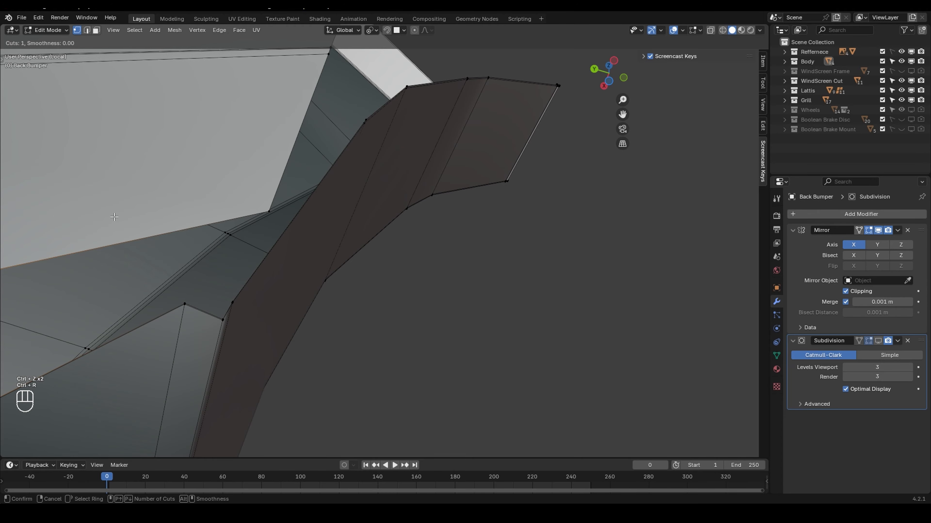
Add a loop cut beside the bumper's inner side edge, slid to about -0.974 towards that edge.
scroll(335, 277, down, 2)
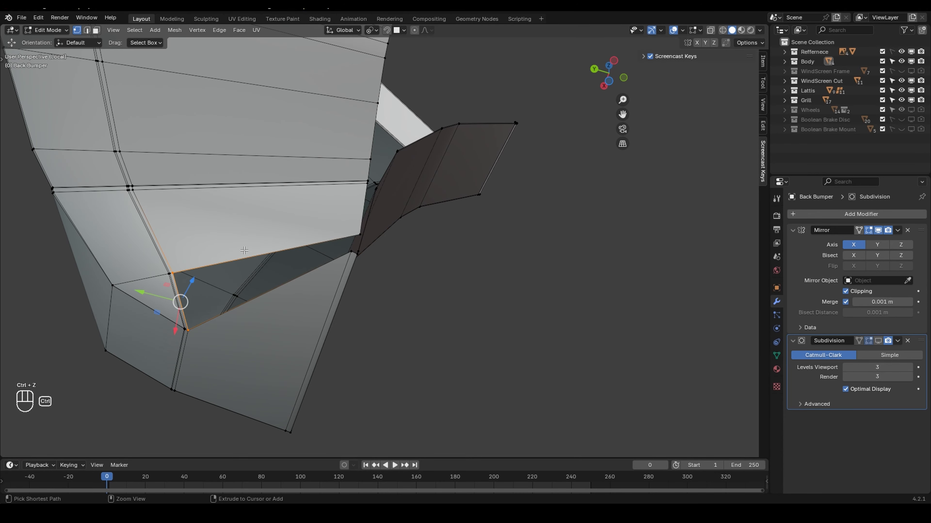
key(ctrl+r)
click(252, 250)
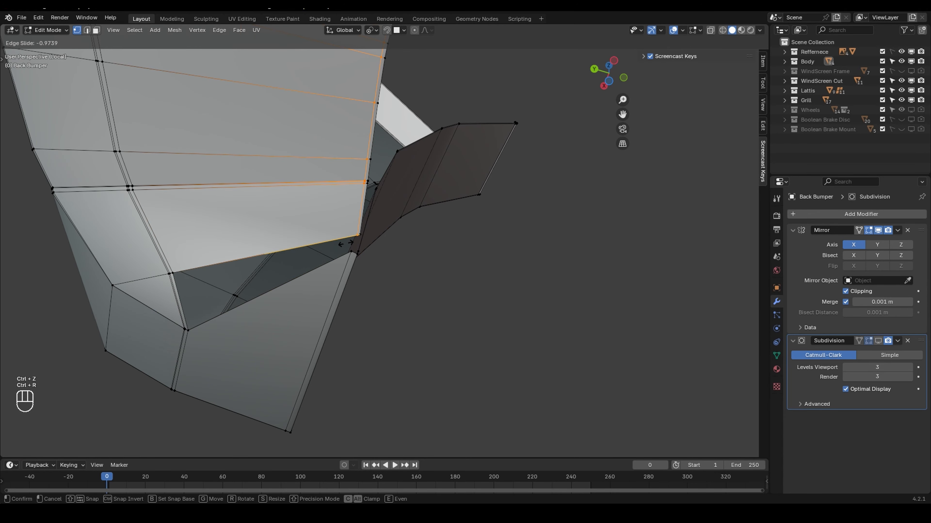
click(345, 243)
Fill the remaining gap between the bumper's lower edge and the lower corner piece with a long face and a narrow end face.
click(188, 300)
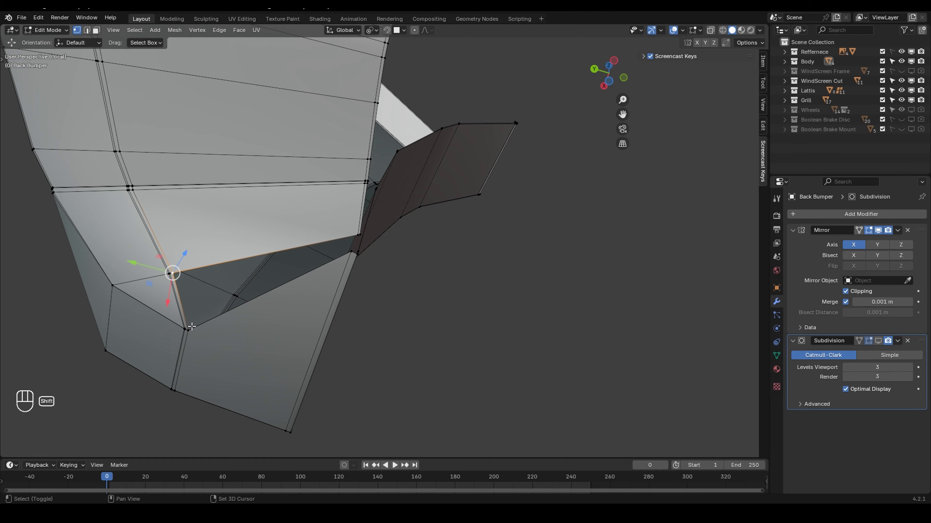
scroll(335, 225, up, 2)
key(f)
key(f)
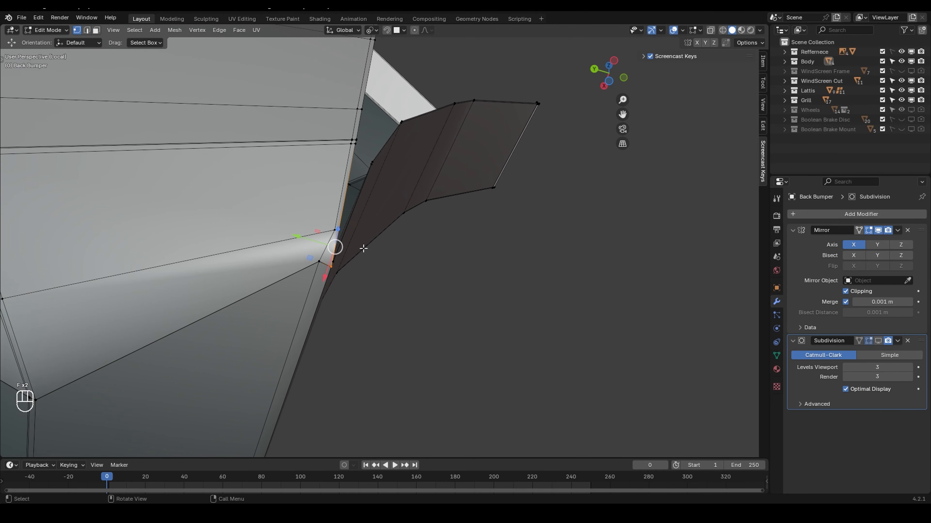
scroll(289, 249, up, 2)
shift+middle_drag(282, 253, 324, 240)
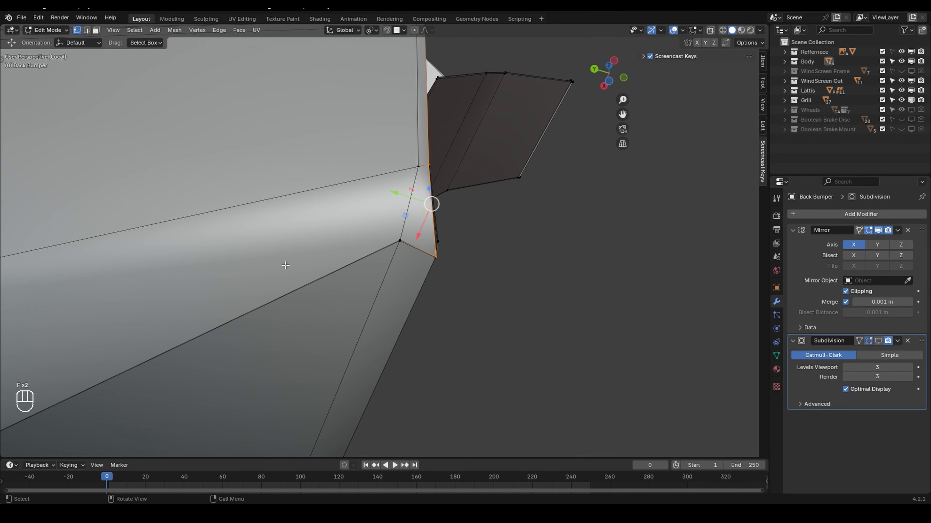
key(ctrl+z)
middle_drag(412, 259, 320, 321)
scroll(399, 263, down, 6)
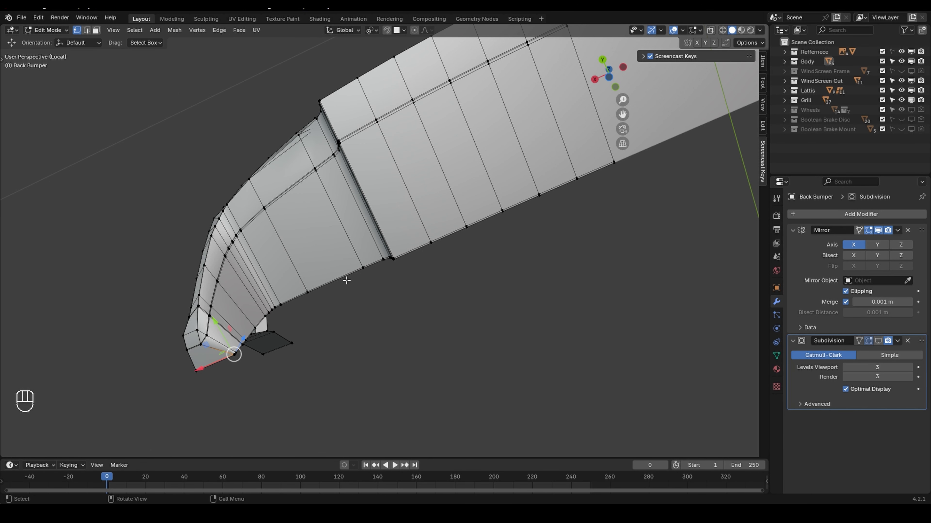
Turn the Subdivision modifier's viewport display back on and continue editing the bumper mesh.
middle_drag(382, 269, 461, 249)
key(Tab)
click(878, 341)
key(Tab)
middle_drag(509, 200, 483, 254)
scroll(482, 254, up, 5)
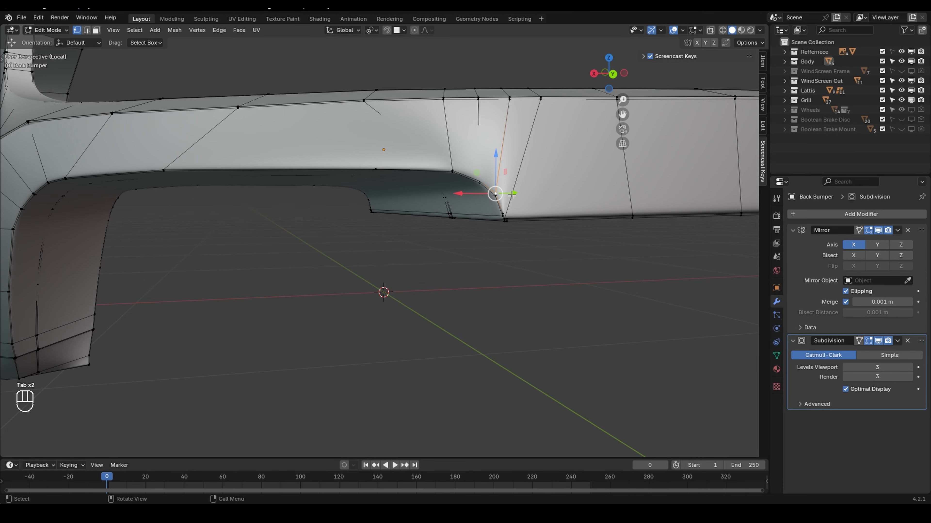
Cut a lengthwise supporting loop through the bumper's underside shelf and slide it towards the shelf's outer edge.
shift+middle_drag(537, 227, 500, 262)
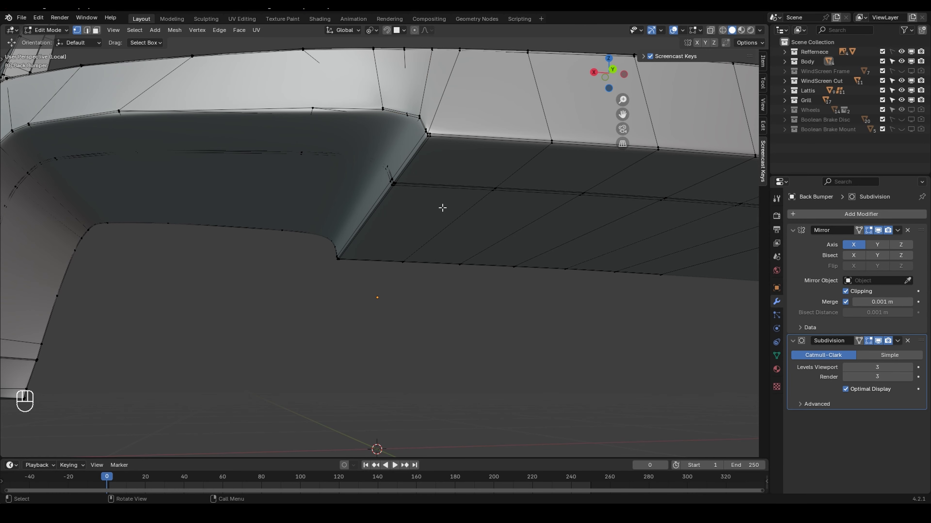
middle_drag(443, 208, 384, 110)
key(ctrl+r)
click(367, 70)
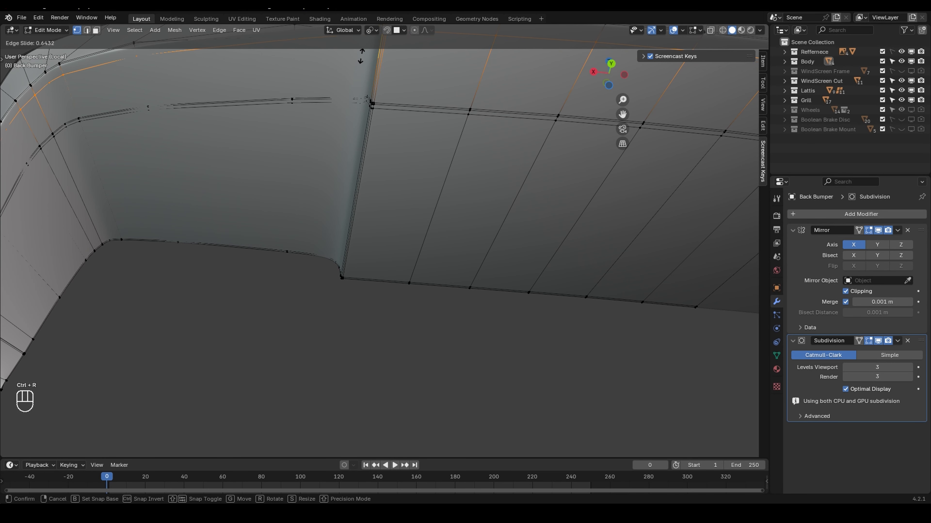
click(358, 48)
Leave local view and return to Object Mode to review the finished back bumper on the whole car.
shift+middle_drag(341, 165, 336, 308)
scroll(314, 266, down, 5)
key(KP_Divide)
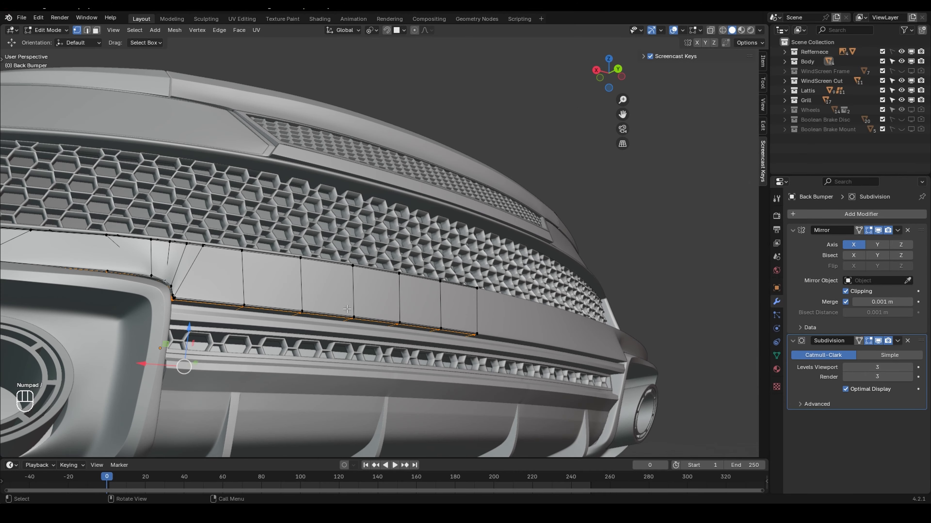
key(Tab)
click(306, 331)
scroll(515, 313, down, 4)
middle_drag(515, 313, 443, 344)
scroll(422, 341, down, 3)
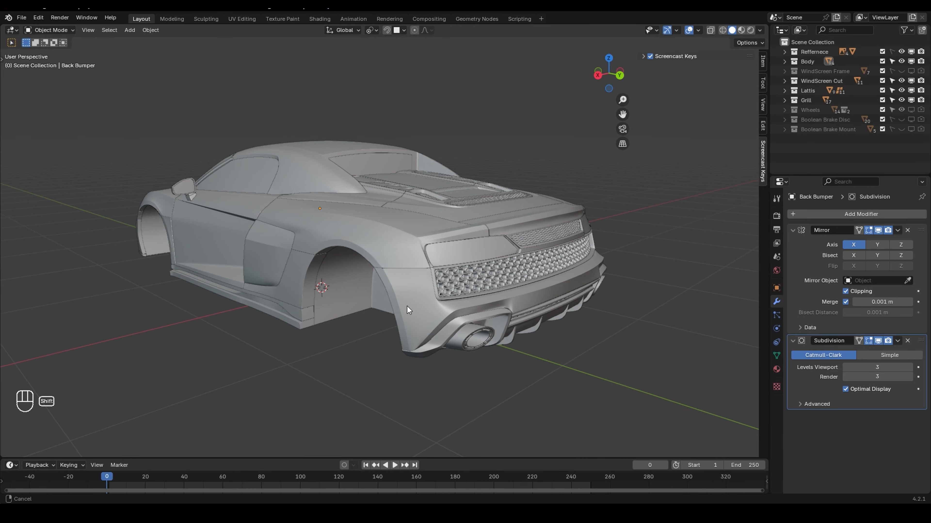